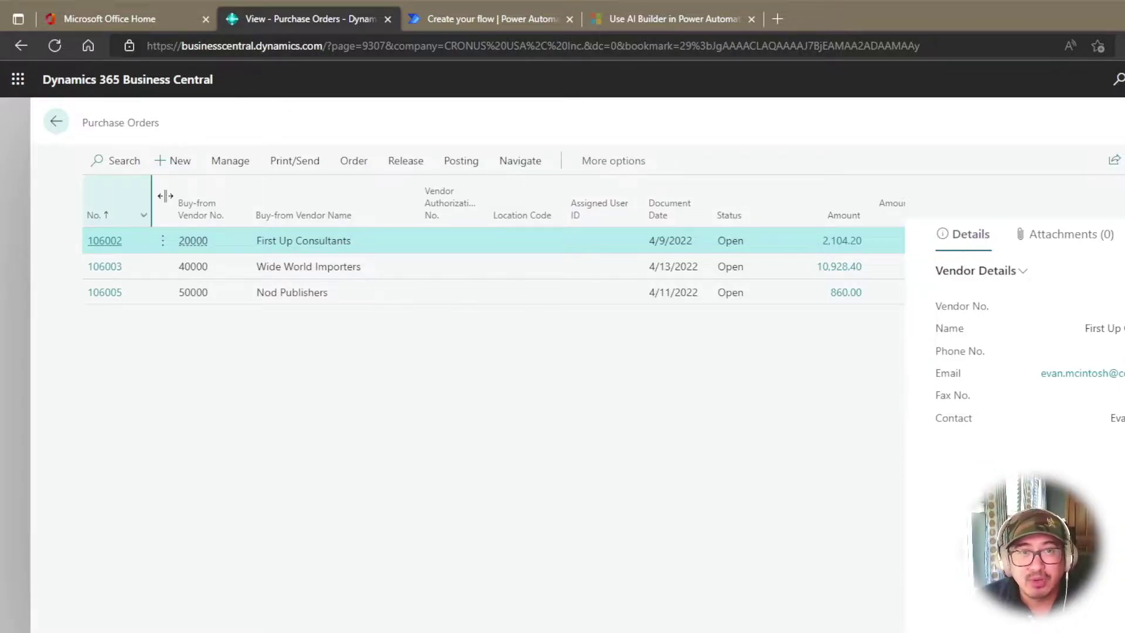
Create a new purchase order for the vendor Nod Publishers by entering its vendor number
{"action": "left_click", "coordinate": [197, 164]}
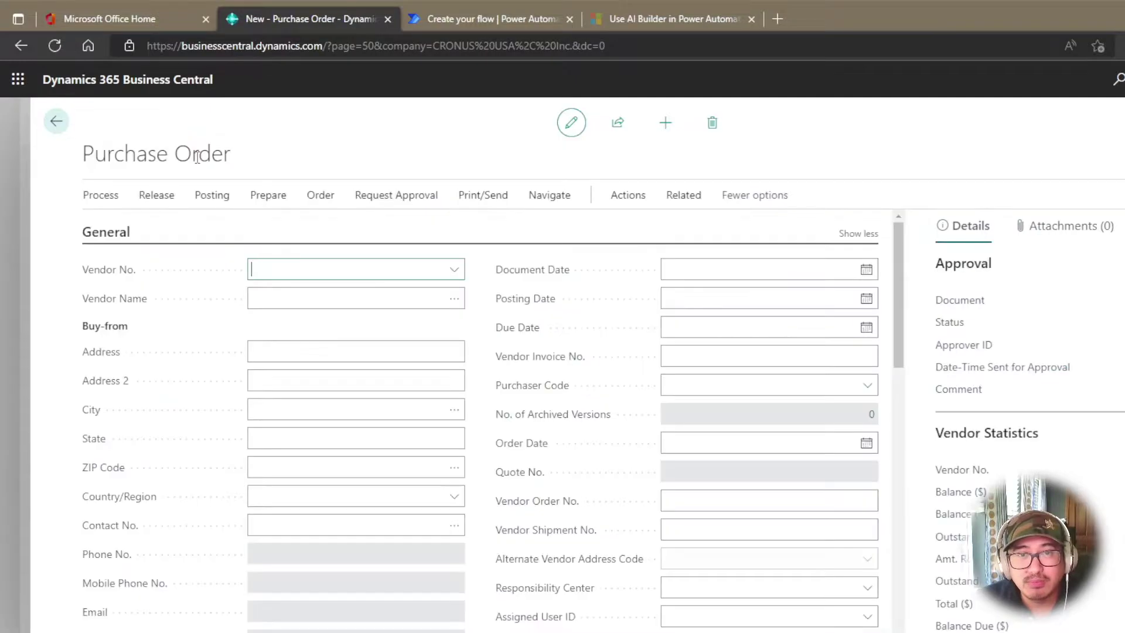
{"action": "type", "text": "5"}
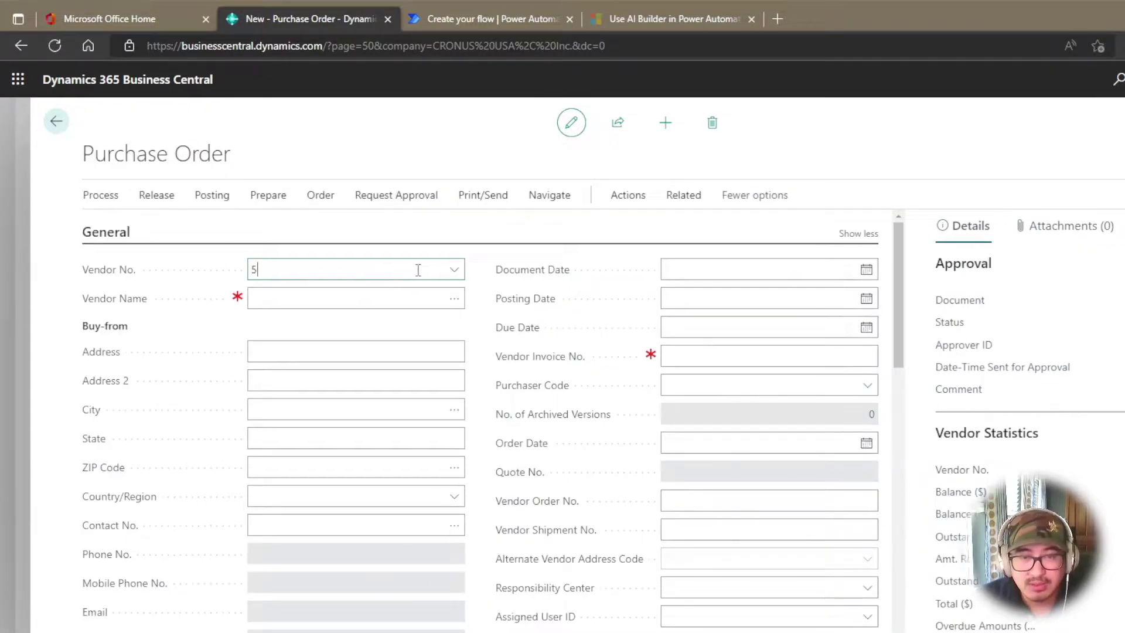
{"action": "type", "text": "0000"}
{"action": "key", "text": "Tab"}
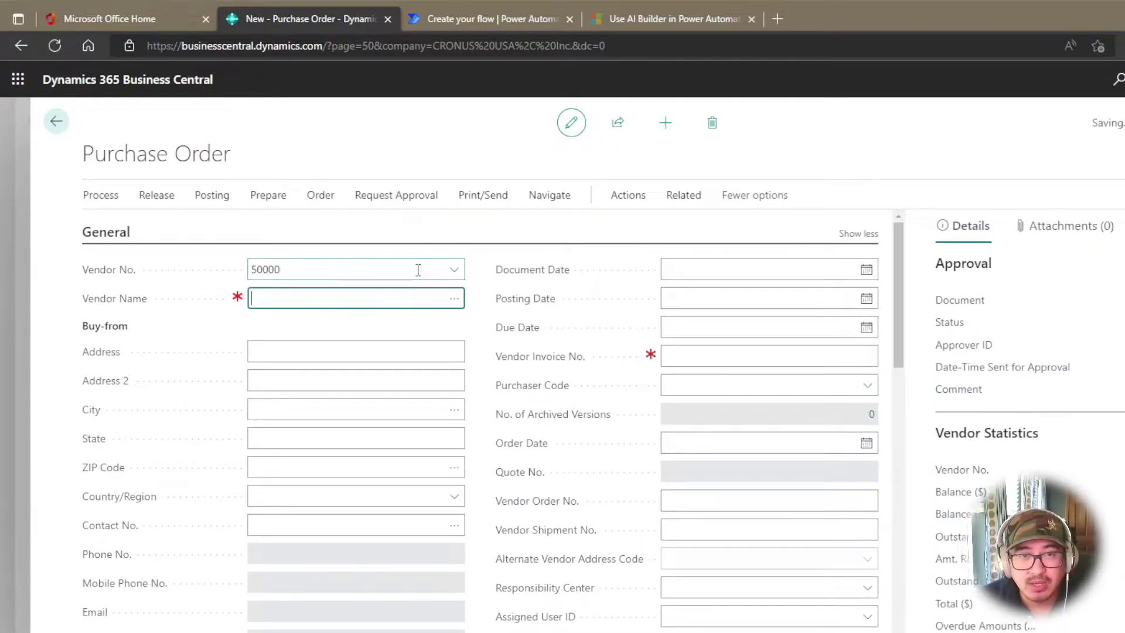
{"action": "key", "text": "Tab"}
Enter jkjht as the vendor invoice number on the new purchase order
{"action": "scroll", "coordinate": [463, 468], "scroll_direction": "down", "scroll_amount": 5}
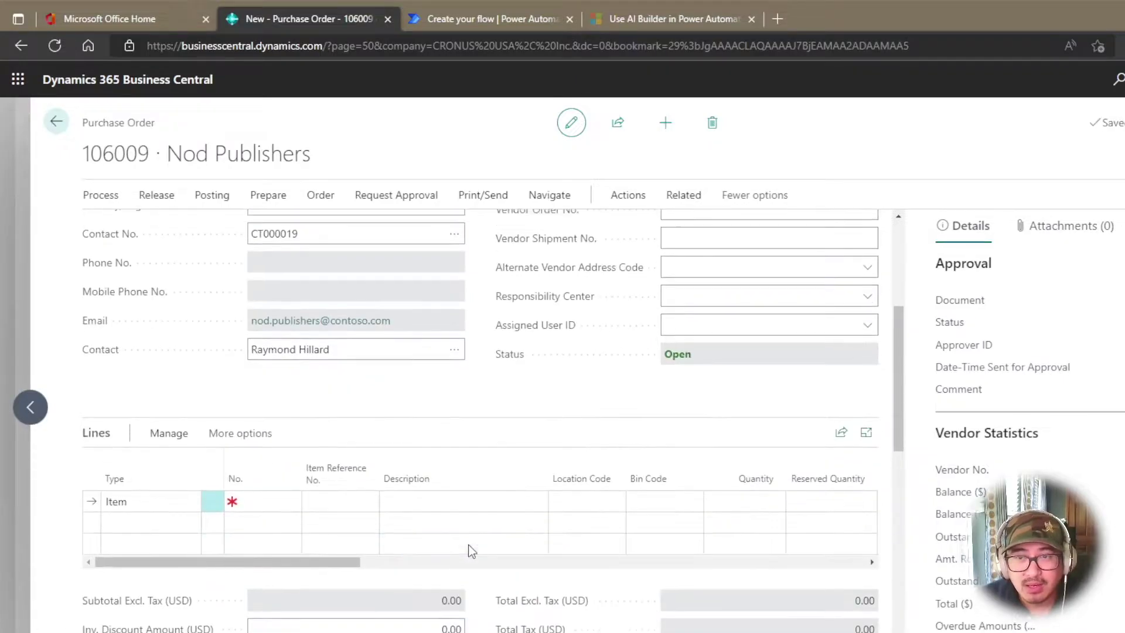
{"action": "scroll", "coordinate": [586, 439], "scroll_direction": "up", "scroll_amount": 4}
{"action": "left_click", "coordinate": [707, 281]}
{"action": "type", "text": "jkjht"}
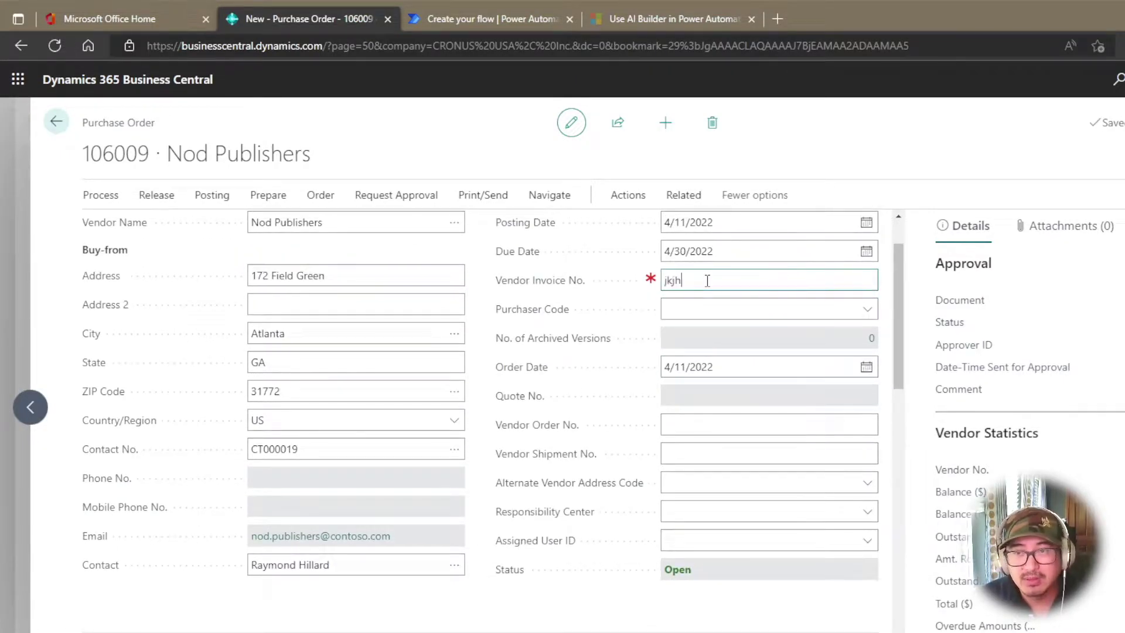
{"action": "key", "text": "Tab"}
Assign item 1900-S, PARIS Guest Chair, black, to the first order line
{"action": "scroll", "coordinate": [586, 410], "scroll_direction": "down", "scroll_amount": 5}
{"action": "left_click", "coordinate": [259, 414]}
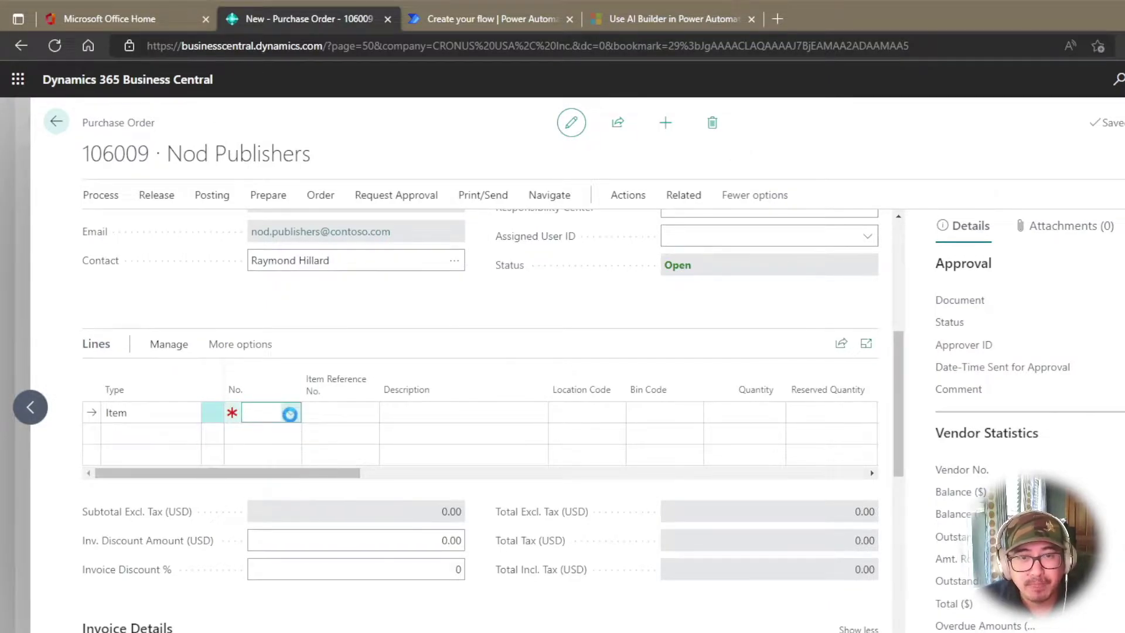
{"action": "left_click", "coordinate": [291, 413]}
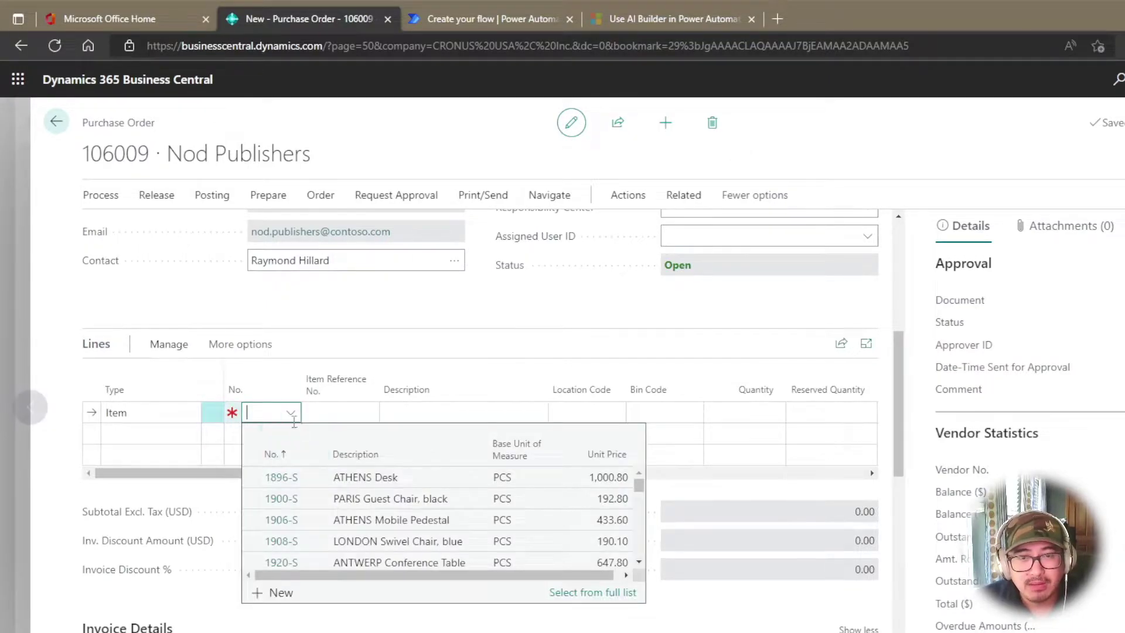
{"action": "left_click", "coordinate": [378, 501]}
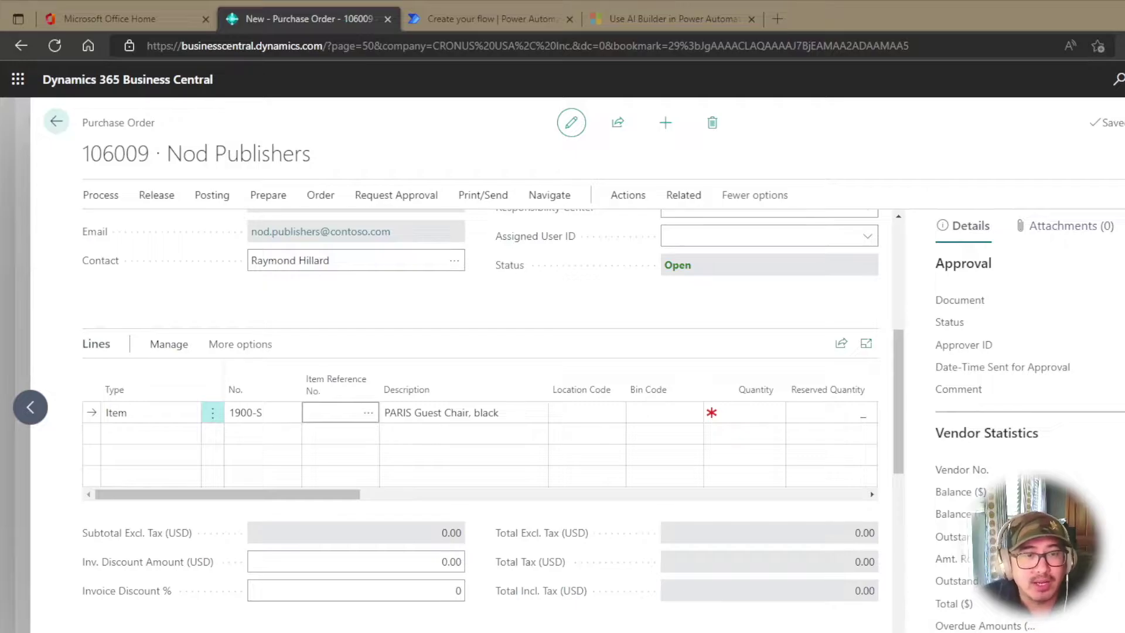
{"action": "left_click", "coordinate": [346, 498]}
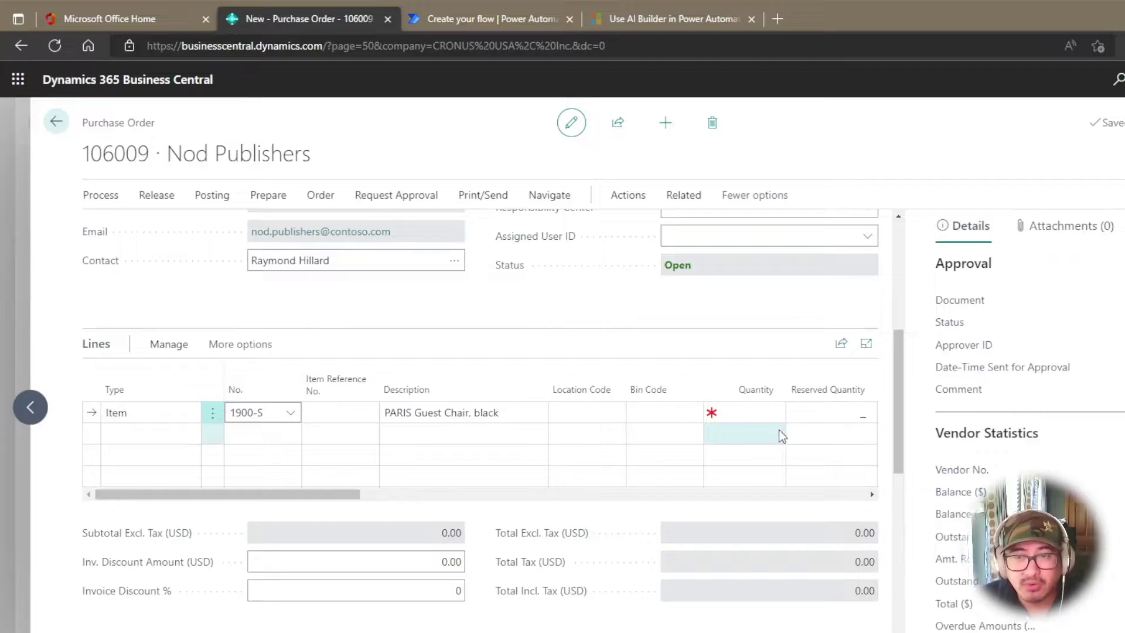
Set the guest chair line's quantity to 1 and bring its price and cost columns into view
{"action": "left_click", "coordinate": [756, 411]}
{"action": "type", "text": "1"}
{"action": "key", "text": "Tab"}
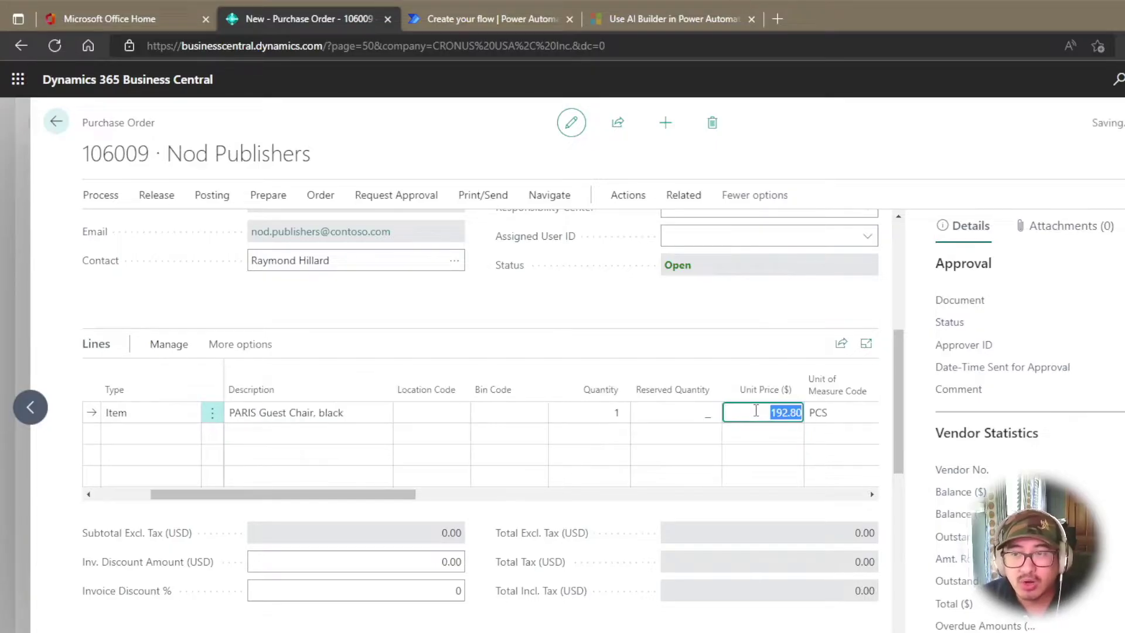
{"action": "left_click_drag", "start_coordinate": [379, 497], "coordinate": [449, 493]}
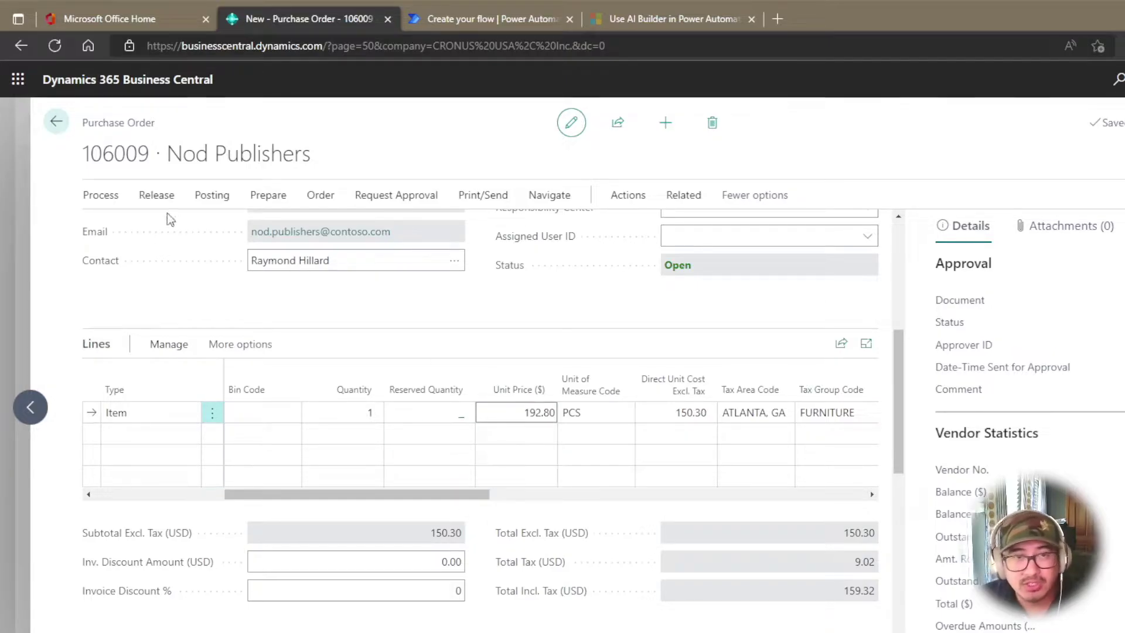
Release the purchase order and reopen it for editing
{"action": "left_click", "coordinate": [156, 196]}
{"action": "left_click", "coordinate": [146, 226]}
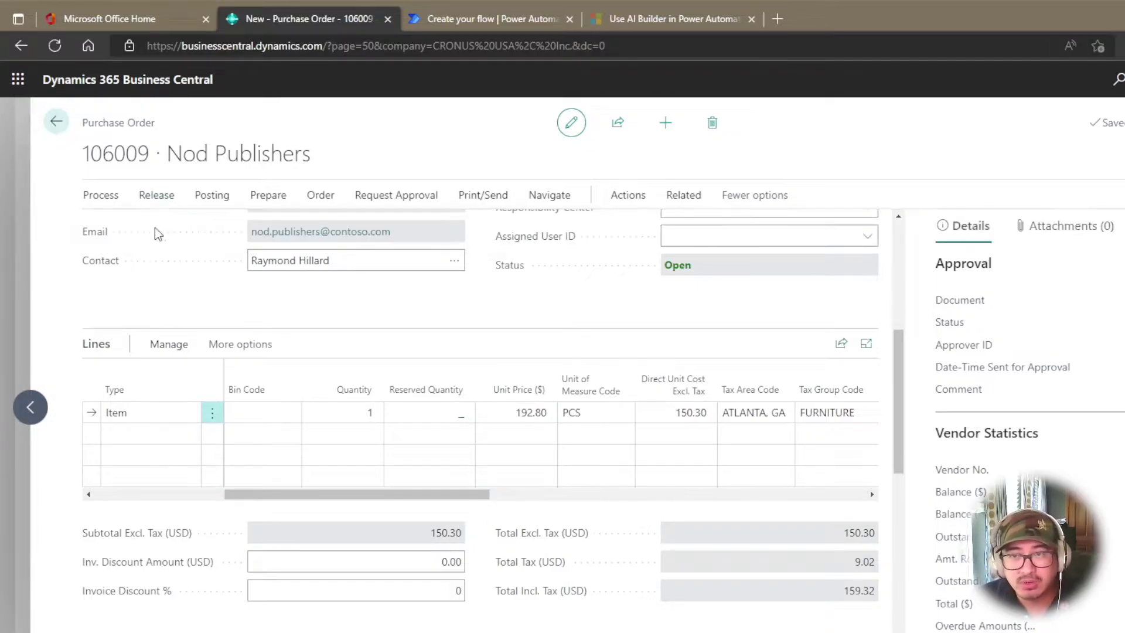
{"action": "left_click", "coordinate": [157, 196]}
{"action": "left_click", "coordinate": [199, 226]}
Set the guest chair line's unit price to 10 and release the purchase order
{"action": "left_click", "coordinate": [512, 414]}
{"action": "type", "text": "10"}
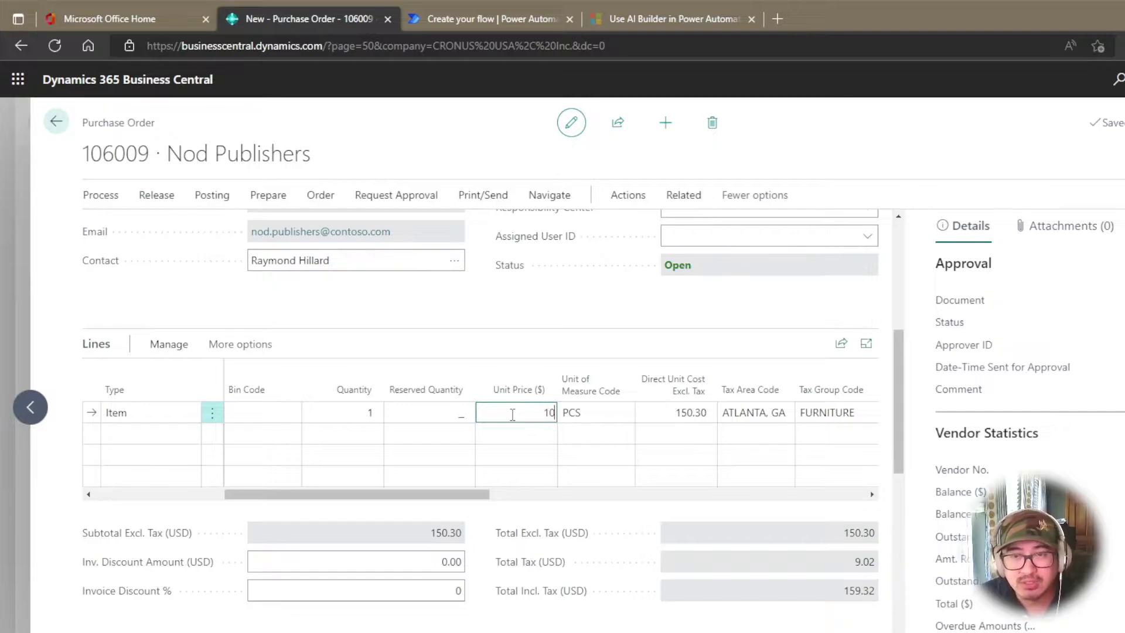
{"action": "key", "text": "Tab"}
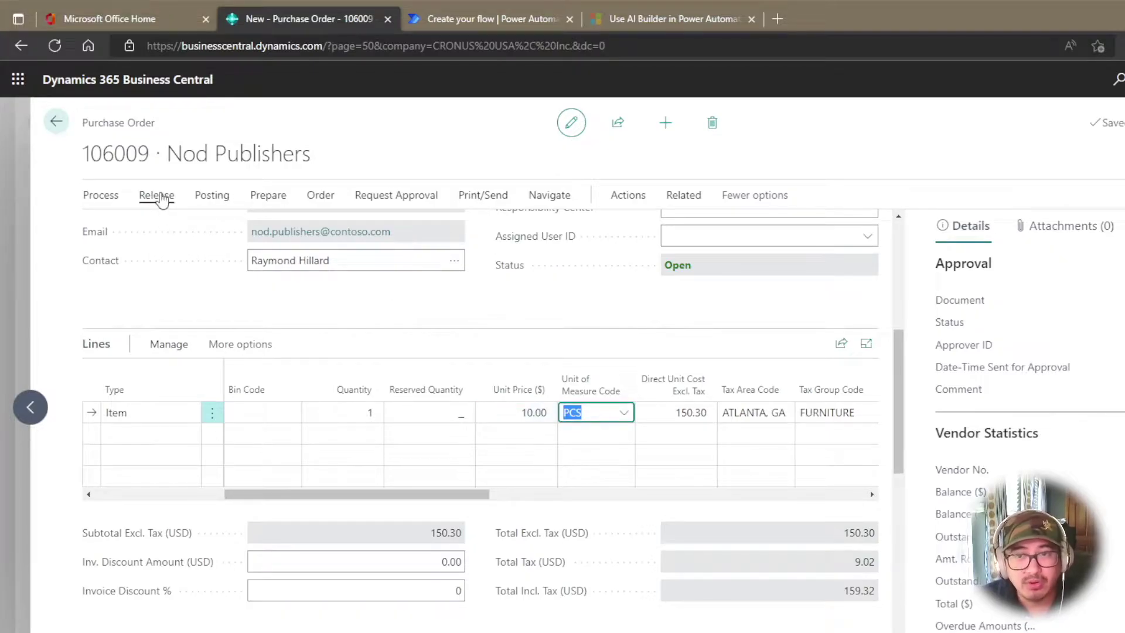
{"action": "left_click", "coordinate": [156, 195]}
{"action": "left_click", "coordinate": [130, 227]}
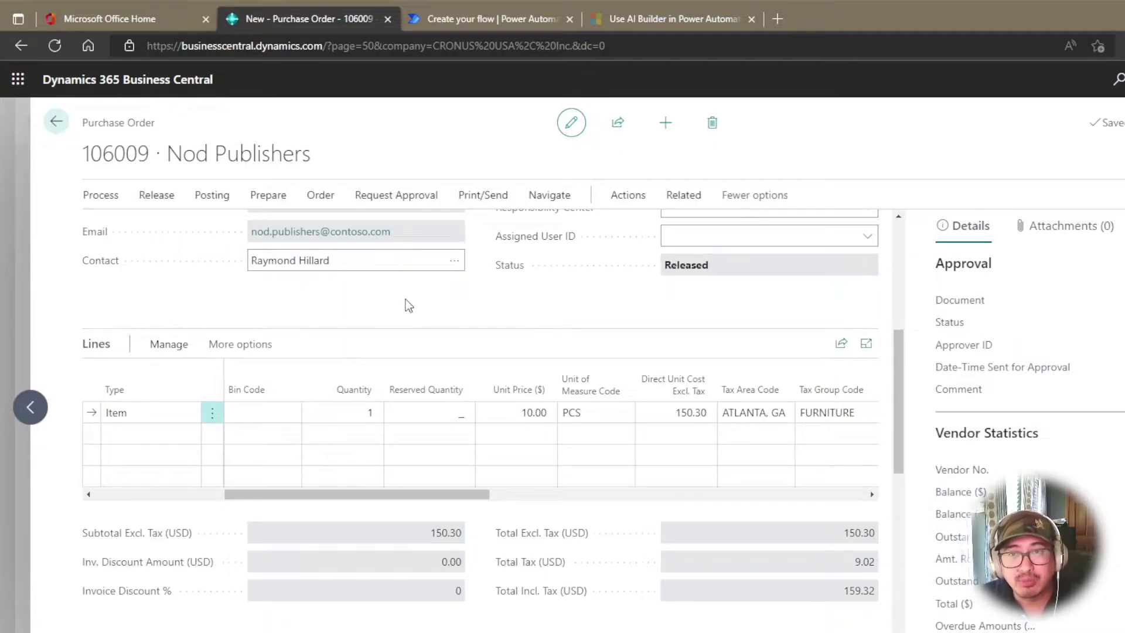
Reopen the purchase order and set the guest chair line's unit price to 0
{"action": "left_click", "coordinate": [156, 195]}
{"action": "left_click", "coordinate": [184, 221]}
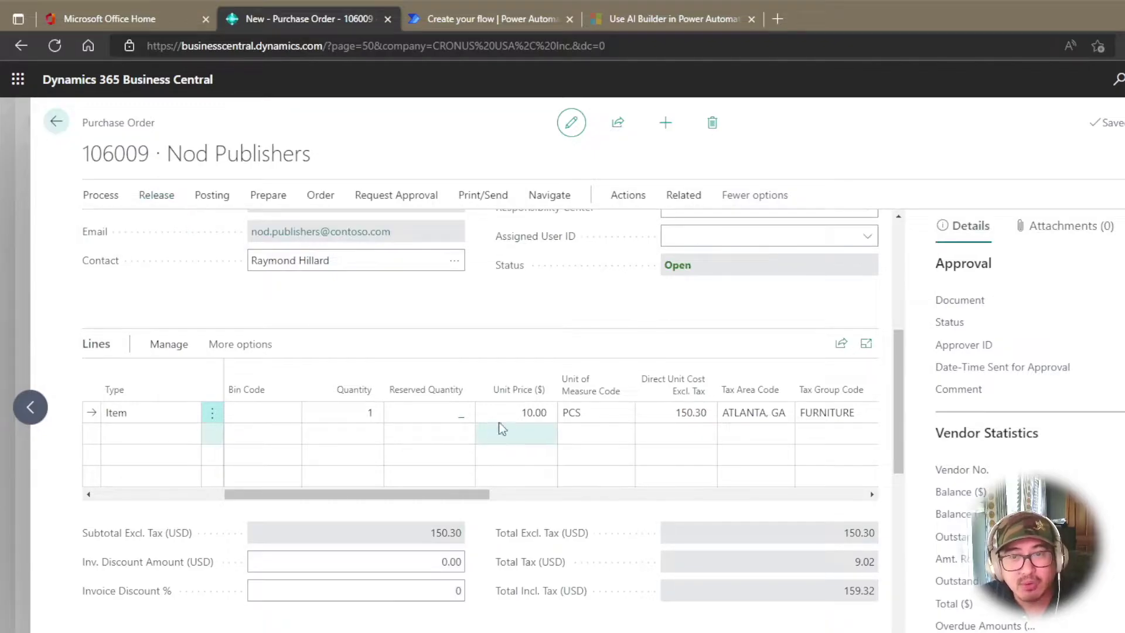
{"action": "left_click", "coordinate": [519, 412]}
{"action": "type", "text": "0"}
{"action": "key", "text": "Tab"}
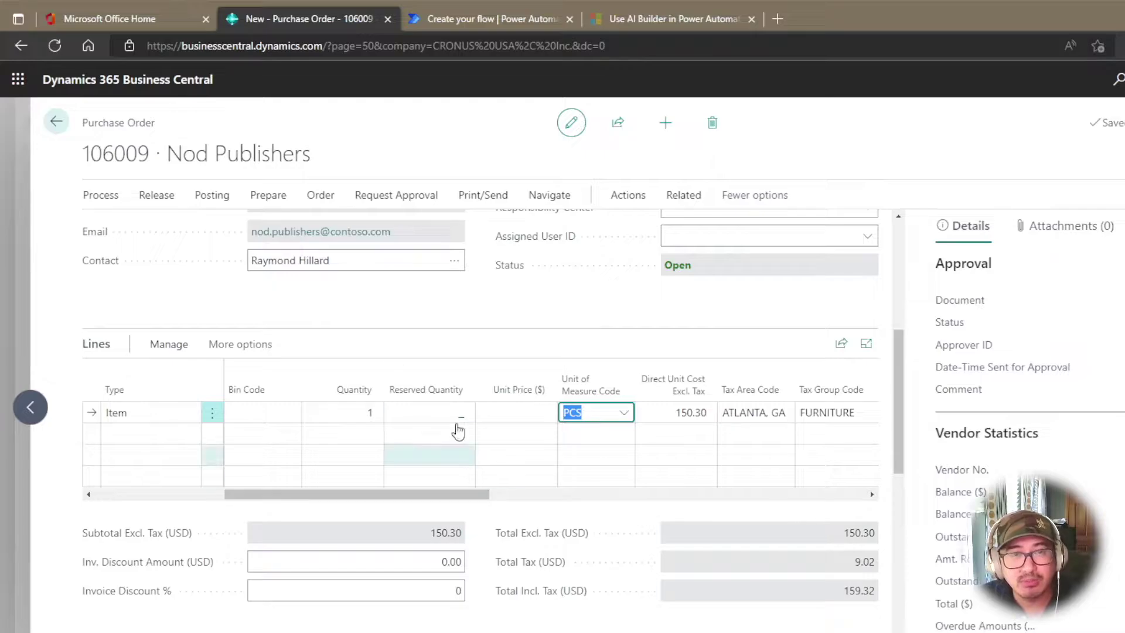
Release the purchase order with its zero unit price and reopen it
{"action": "left_click", "coordinate": [157, 197]}
{"action": "left_click", "coordinate": [123, 226]}
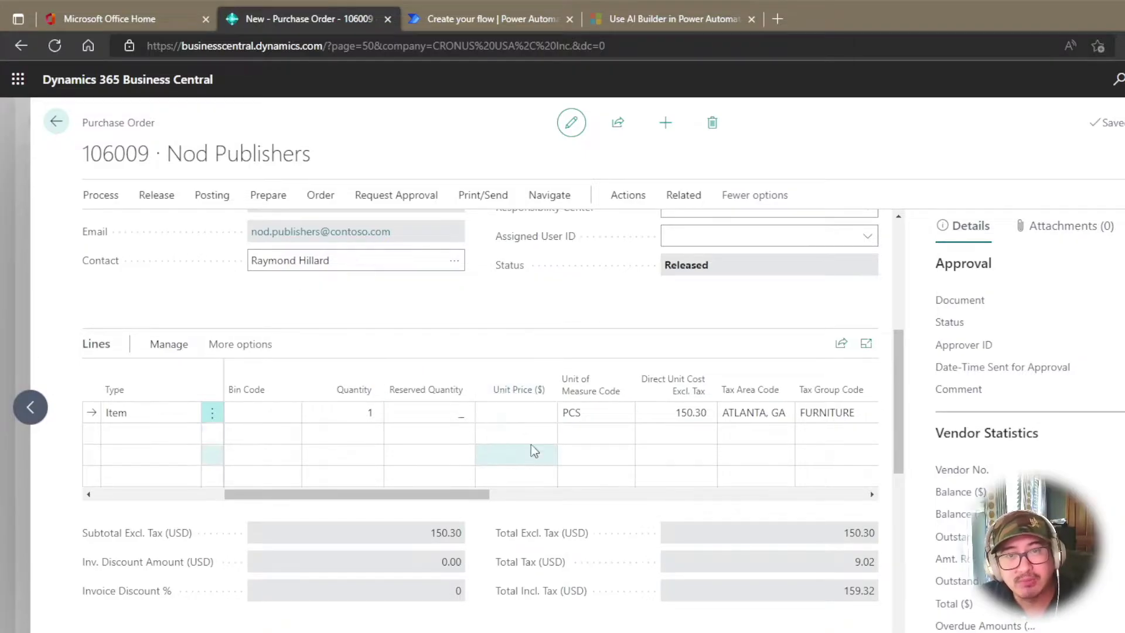
{"action": "left_click", "coordinate": [157, 195]}
{"action": "left_click", "coordinate": [201, 225]}
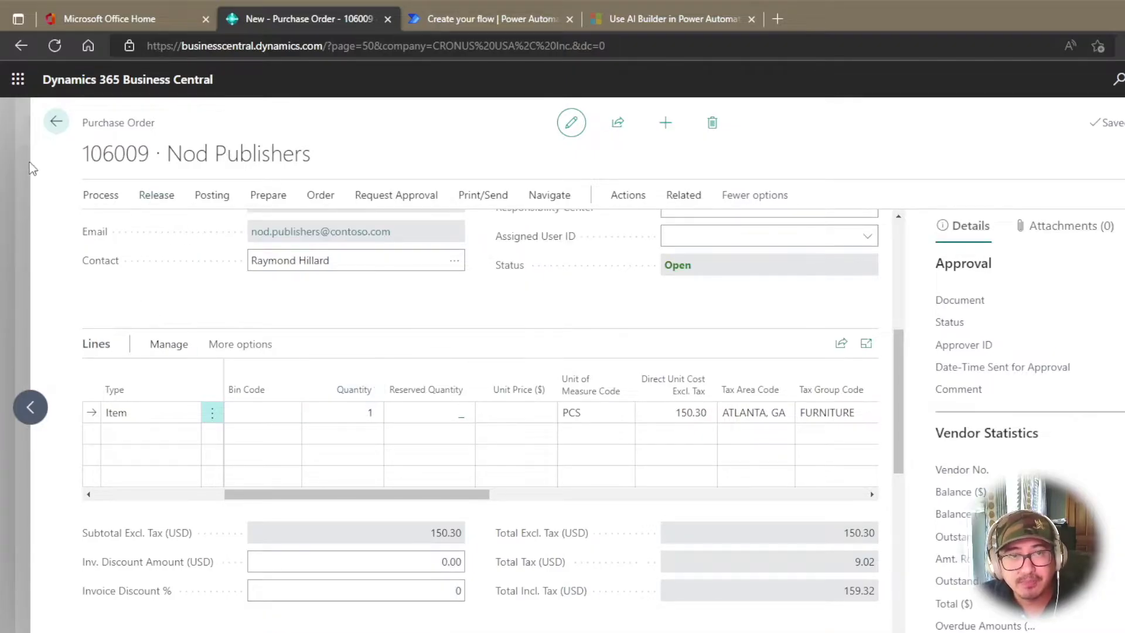
Leave the purchase order, search for workflow, and open the Workflows list
{"action": "left_click", "coordinate": [55, 122]}
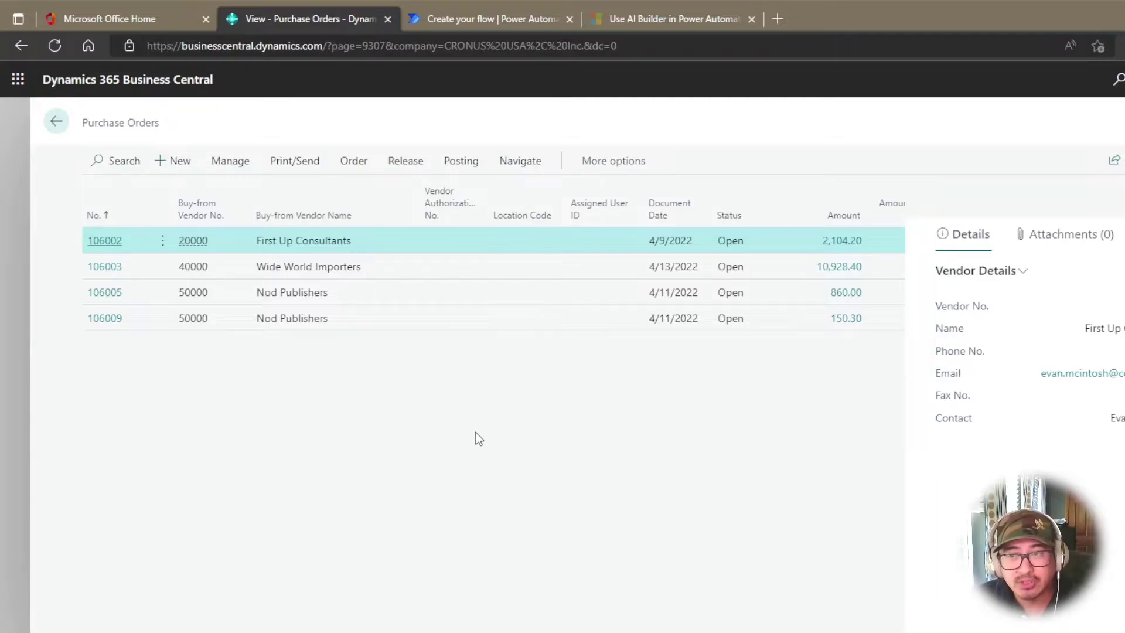
{"action": "left_click", "coordinate": [1115, 85]}
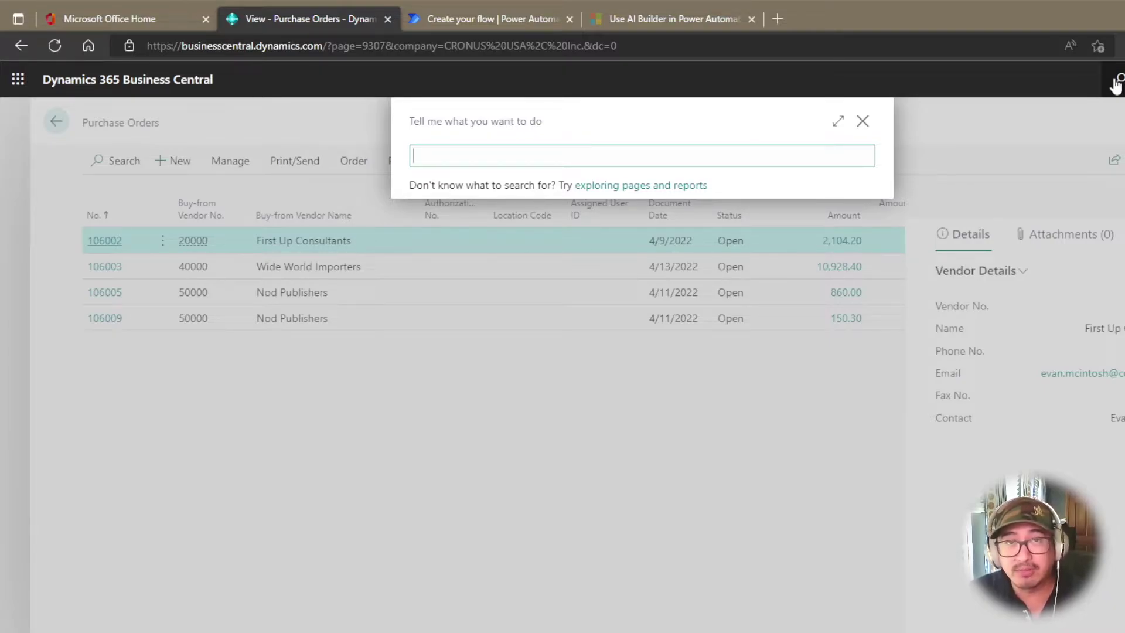
{"action": "type", "text": "workflow"}
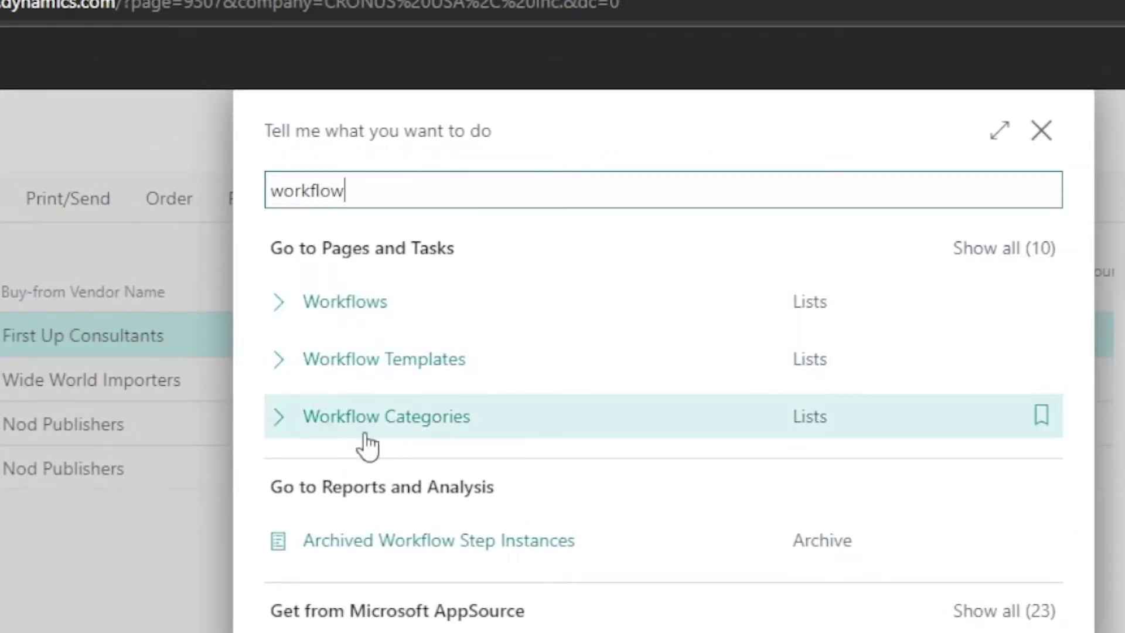
{"action": "left_click", "coordinate": [328, 303]}
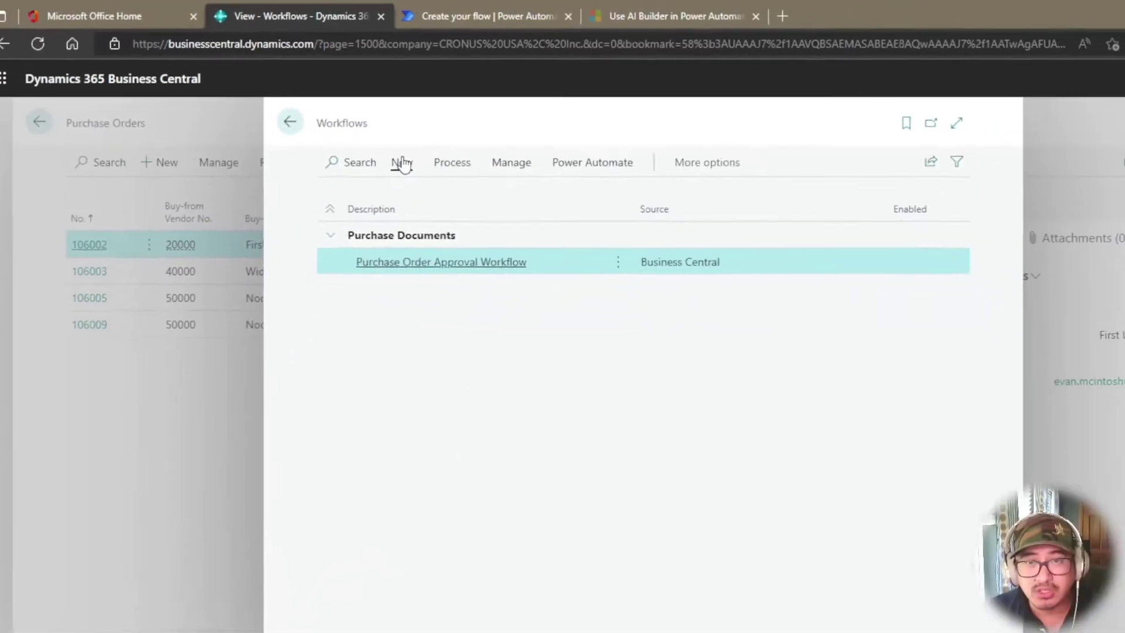
Examine the available workflow templates, including those for purchase documents, and close the list without choosing one
{"action": "left_click", "coordinate": [264, 198]}
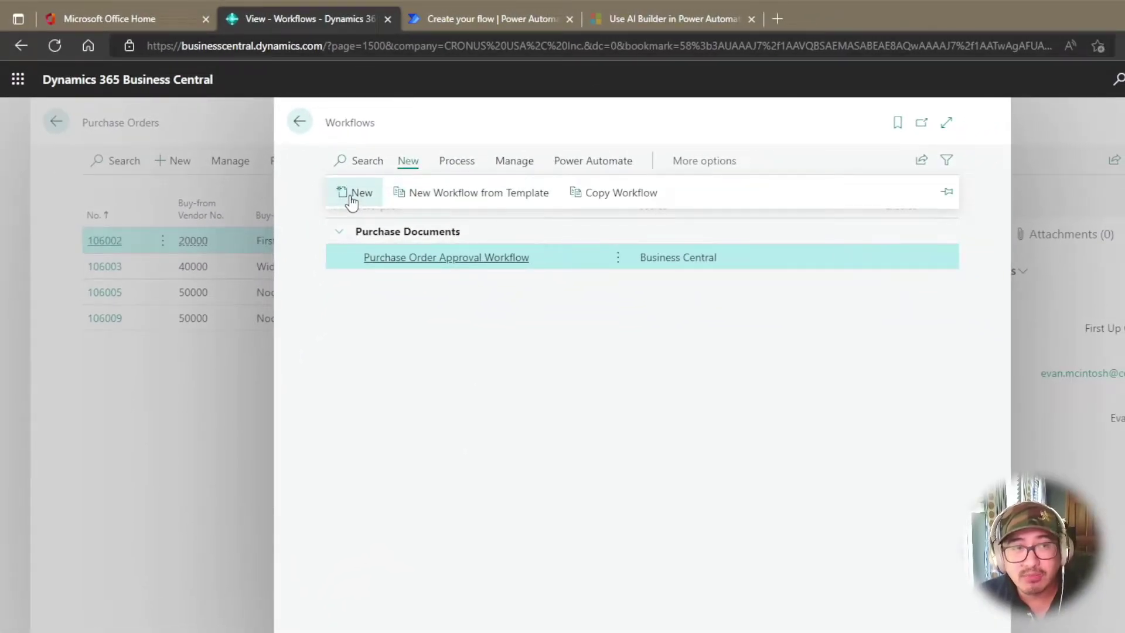
{"action": "left_click", "coordinate": [455, 200]}
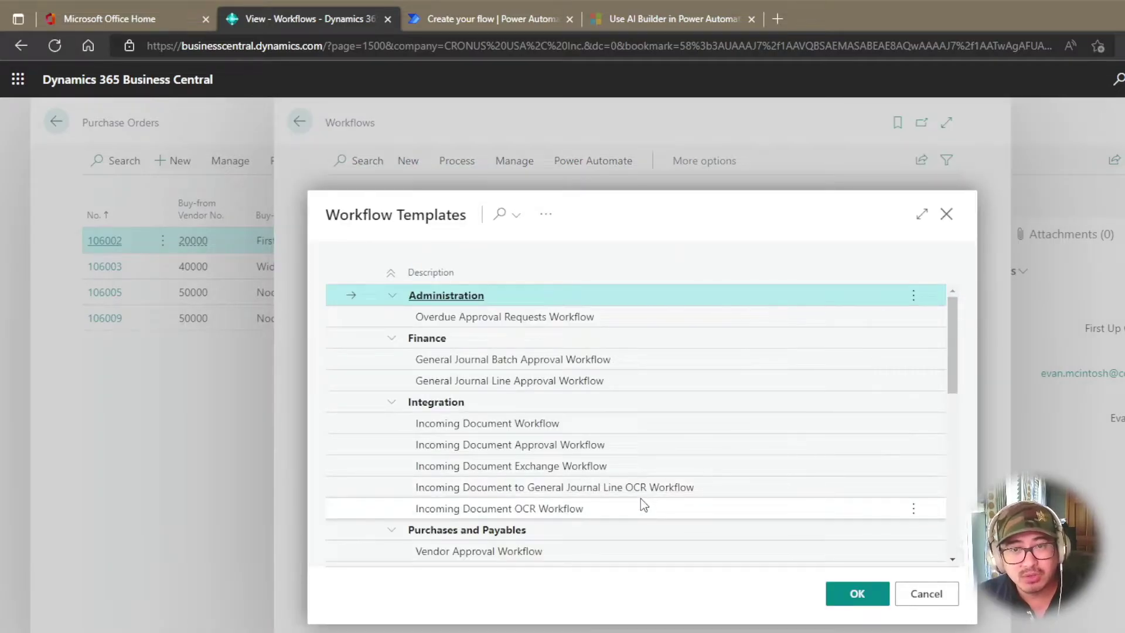
{"action": "scroll", "coordinate": [641, 505], "scroll_direction": "down", "scroll_amount": 1}
{"action": "scroll", "coordinate": [762, 484], "scroll_direction": "down", "scroll_amount": 1}
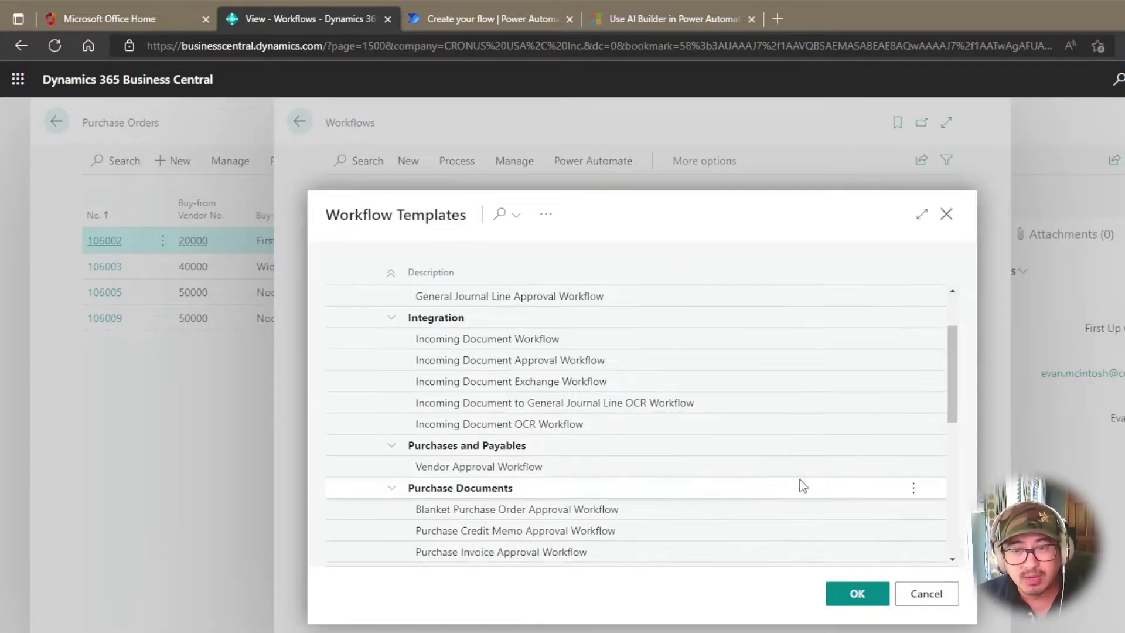
{"action": "scroll", "coordinate": [761, 451], "scroll_direction": "down", "scroll_amount": 1}
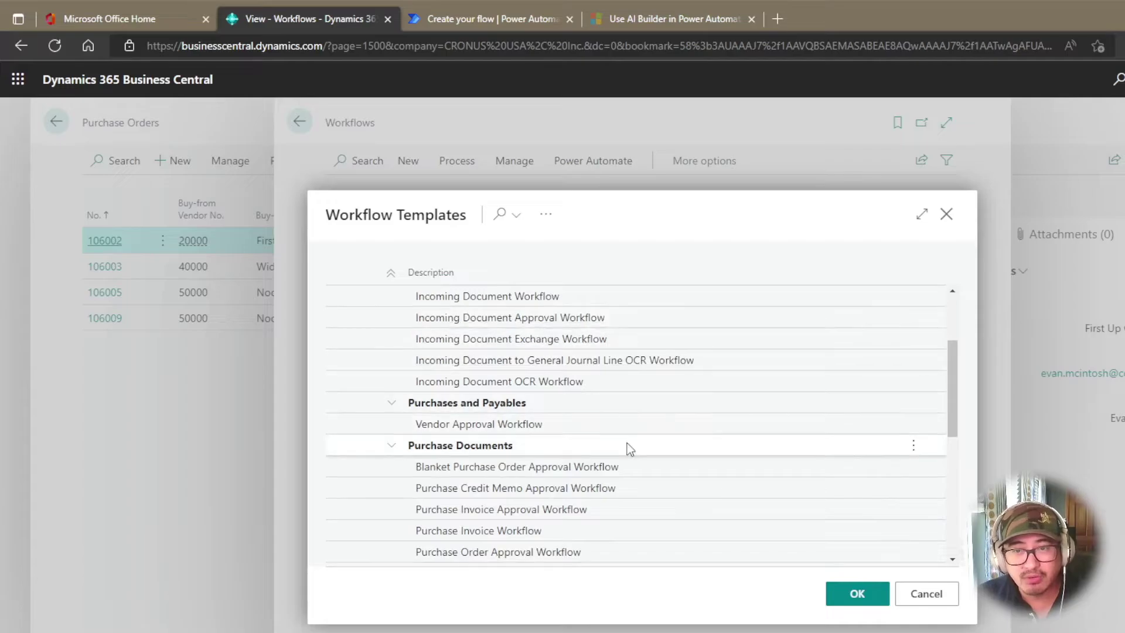
{"action": "scroll", "coordinate": [627, 446], "scroll_direction": "down", "scroll_amount": 2}
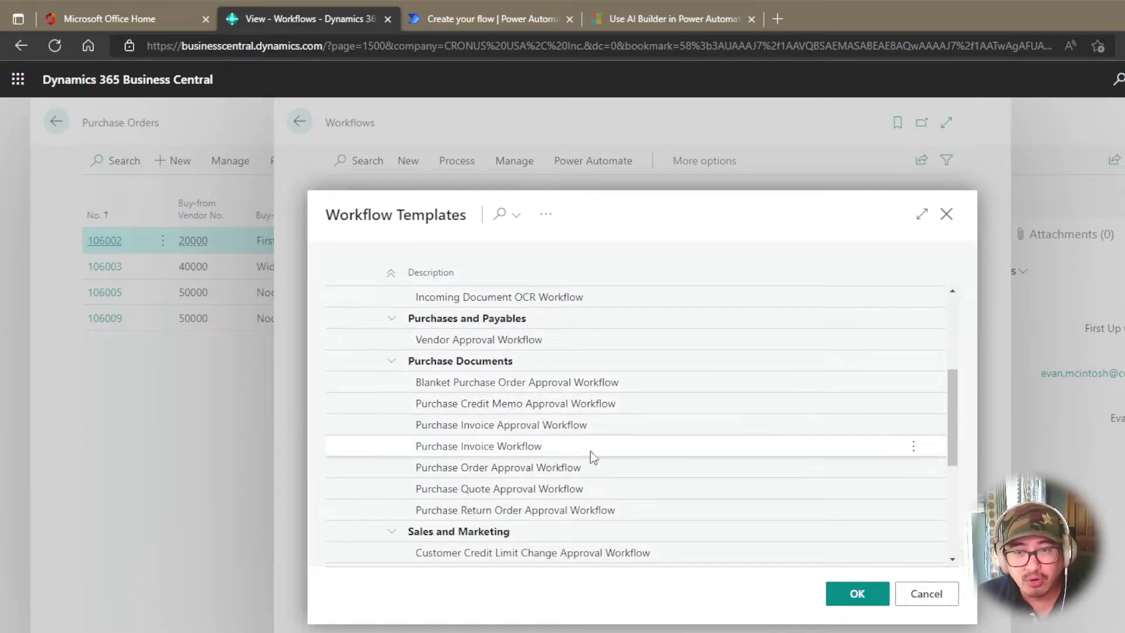
{"action": "scroll", "coordinate": [586, 468], "scroll_direction": "down", "scroll_amount": 1}
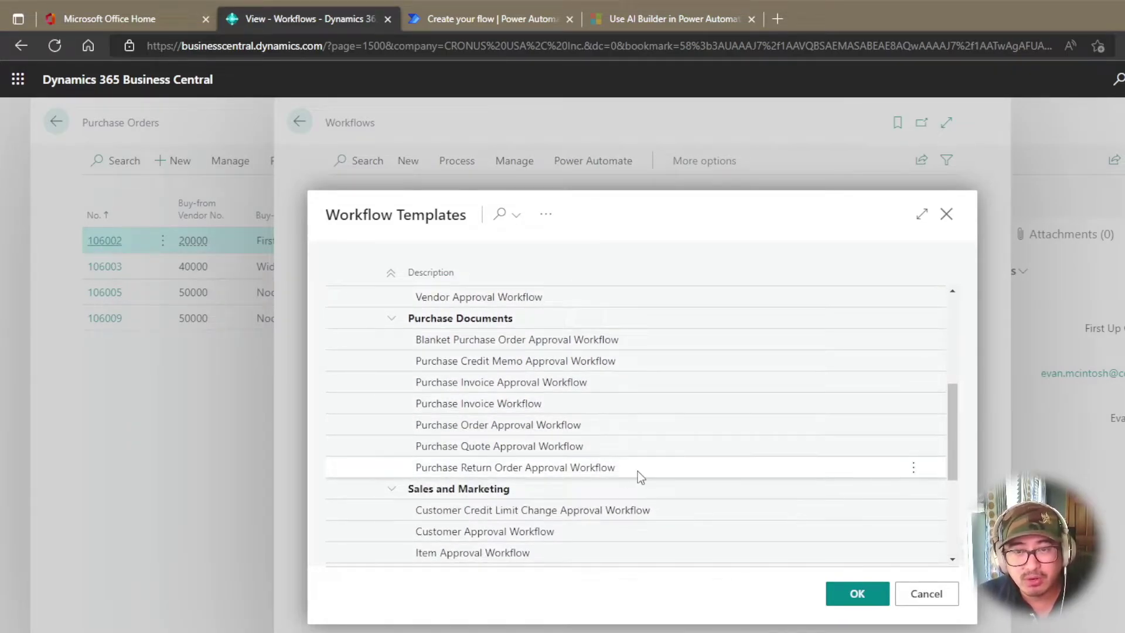
{"action": "scroll", "coordinate": [637, 471], "scroll_direction": "down", "scroll_amount": 1}
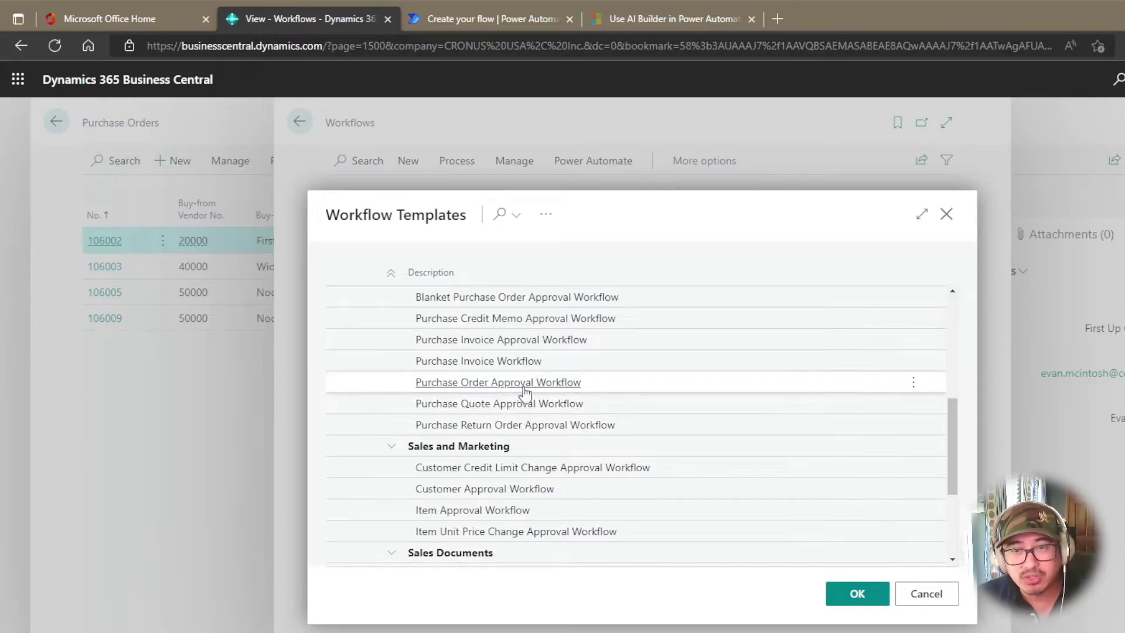
{"action": "scroll", "coordinate": [685, 471], "scroll_direction": "down", "scroll_amount": 2}
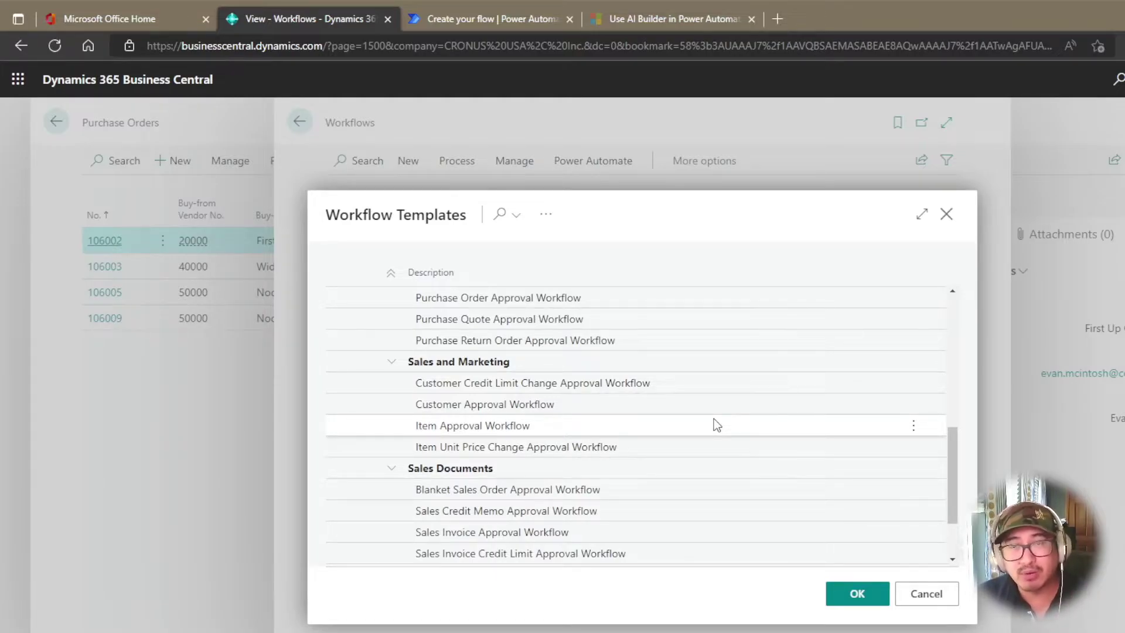
{"action": "left_click", "coordinate": [925, 594]}
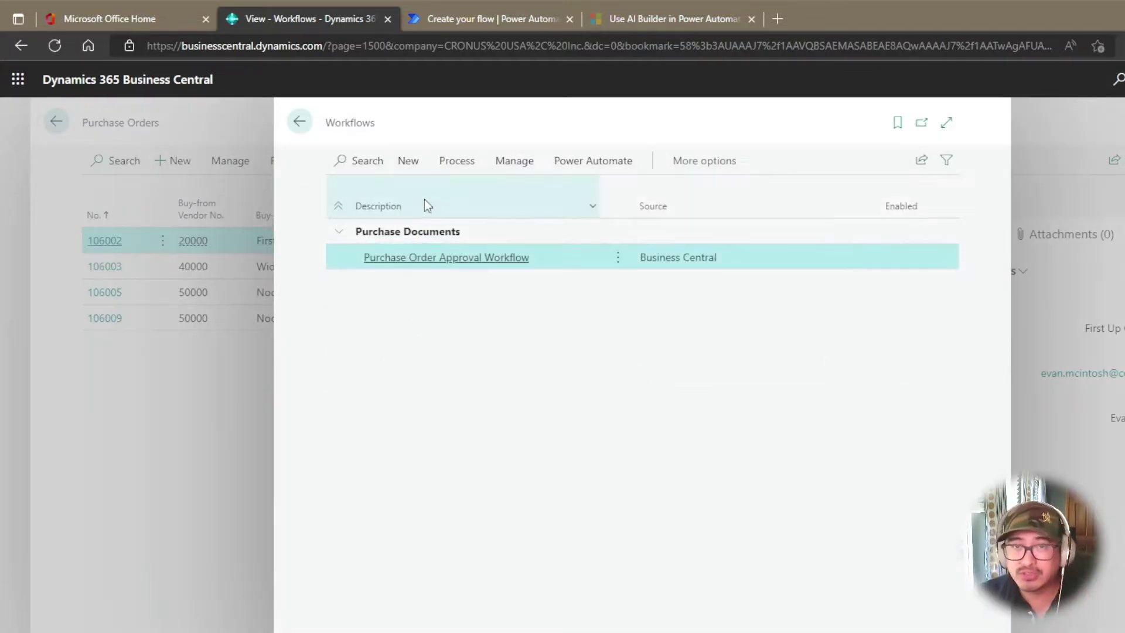
Create a new blank workflow and set its code to PO CHECKLINES
{"action": "left_click", "coordinate": [409, 167]}
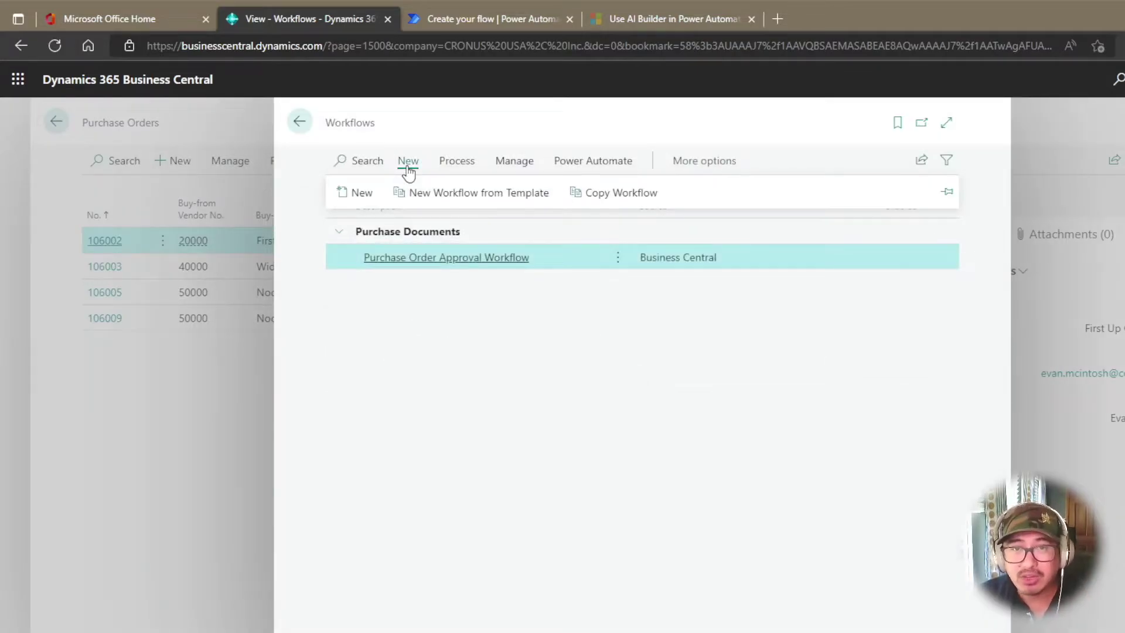
{"action": "left_click", "coordinate": [360, 193]}
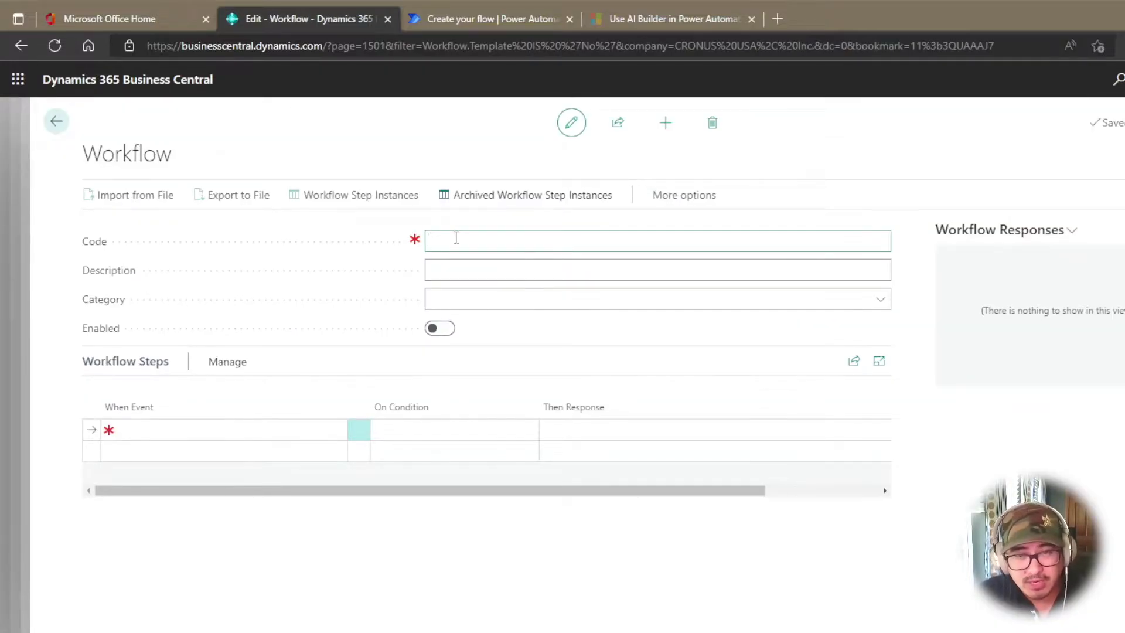
{"action": "type", "text": "PO Check "}
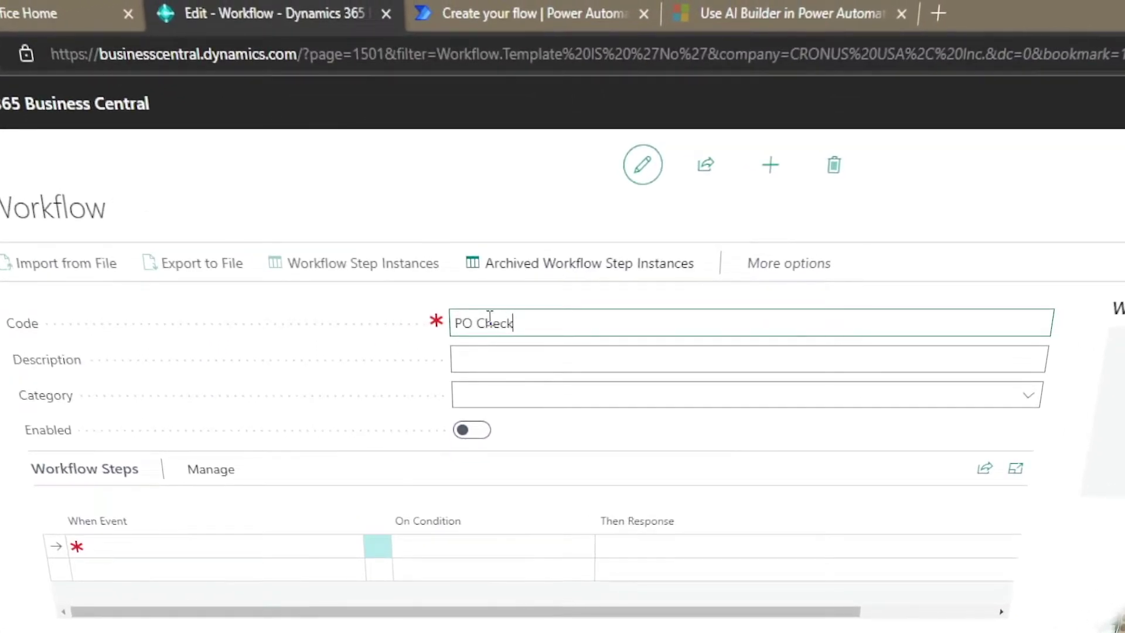
{"action": "type", "text": "lines"}
{"action": "key", "text": "Tab"}
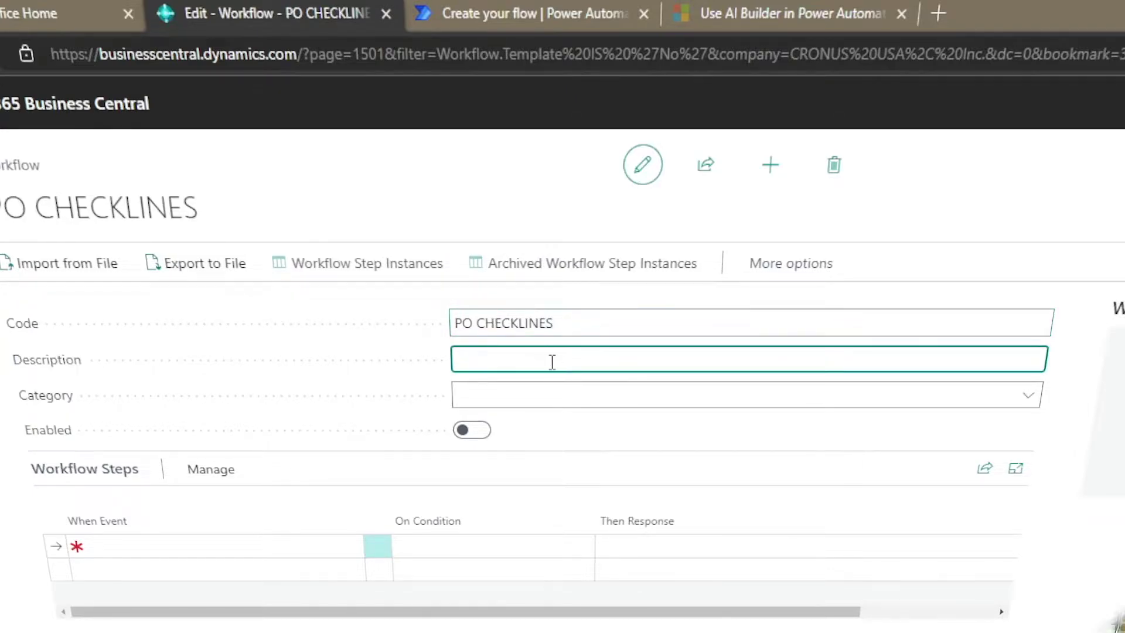
Enter the workflow description "Workflow checks if any of the purchase line have a unit price ($) of $0."
{"action": "type", "text": "WChec"}
{"action": "key", "text": "BackSpace"}
{"action": "key", "text": "BackSpace"}
{"action": "key", "text": "BackSpace"}
{"action": "key", "text": "BackSpace"}
{"action": "type", "text": "orkflow checks if "}
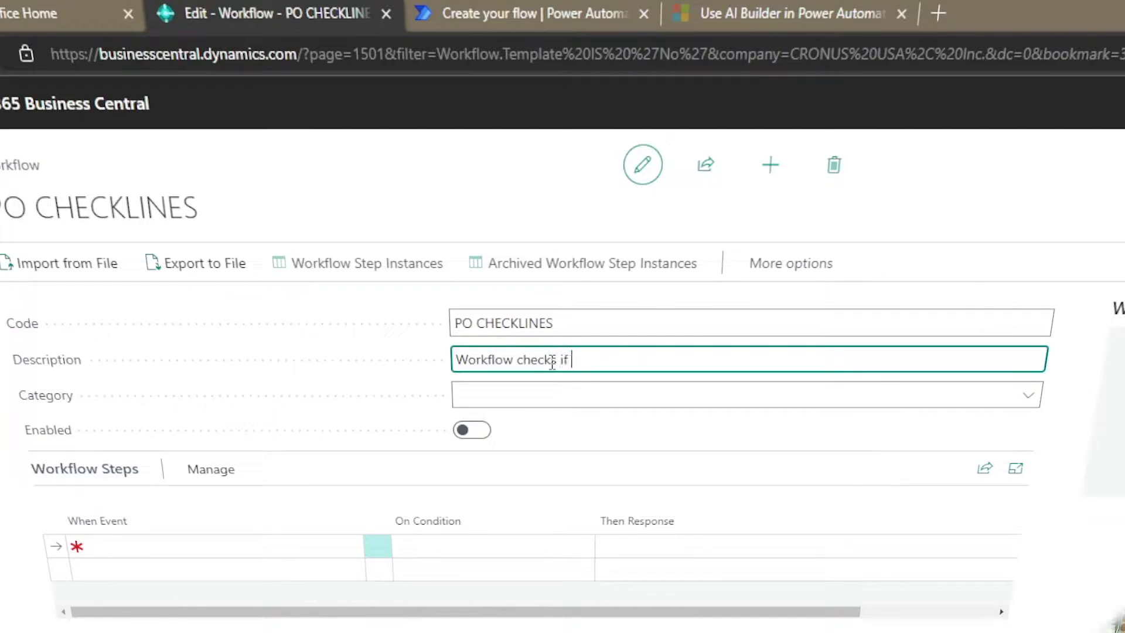
{"action": "type", "text": "any of the puir"}
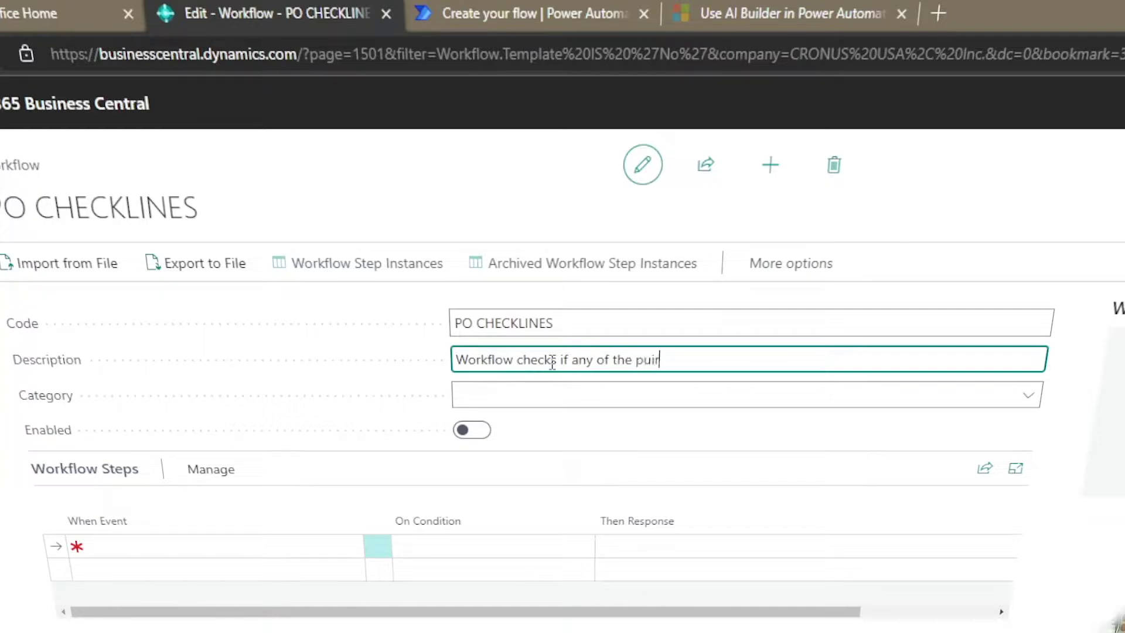
{"action": "key", "text": "BackSpace"}
{"action": "key", "text": "BackSpace"}
{"action": "type", "text": "rchase line have a unit "}
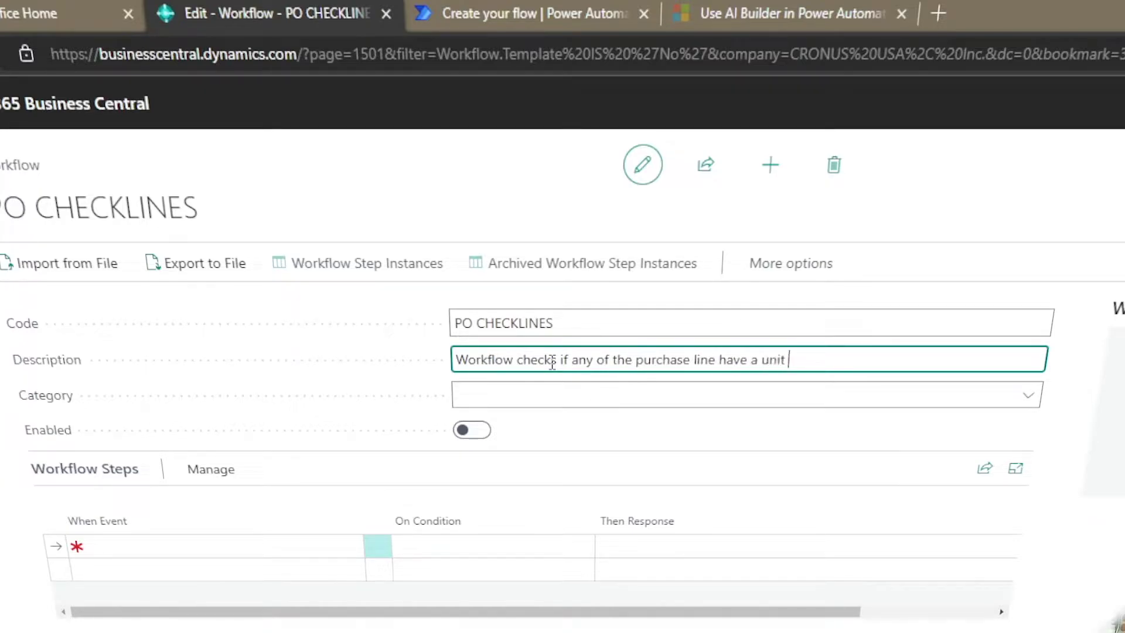
{"action": "type", "text": "price"}
{"action": "type", "text": "4) of"}
{"action": "key", "text": "BackSpace"}
{"action": "key", "text": "BackSpace"}
{"action": "key", "text": "BackSpace"}
{"action": "key", "text": "BackSpace"}
{"action": "type", "text": "$)"}
{"action": "key", "text": "BackSpace"}
{"action": "key", "text": "BackSpace"}
{"action": "key", "text": "BackSpace"}
{"action": "type", "text": "$) of $0"}
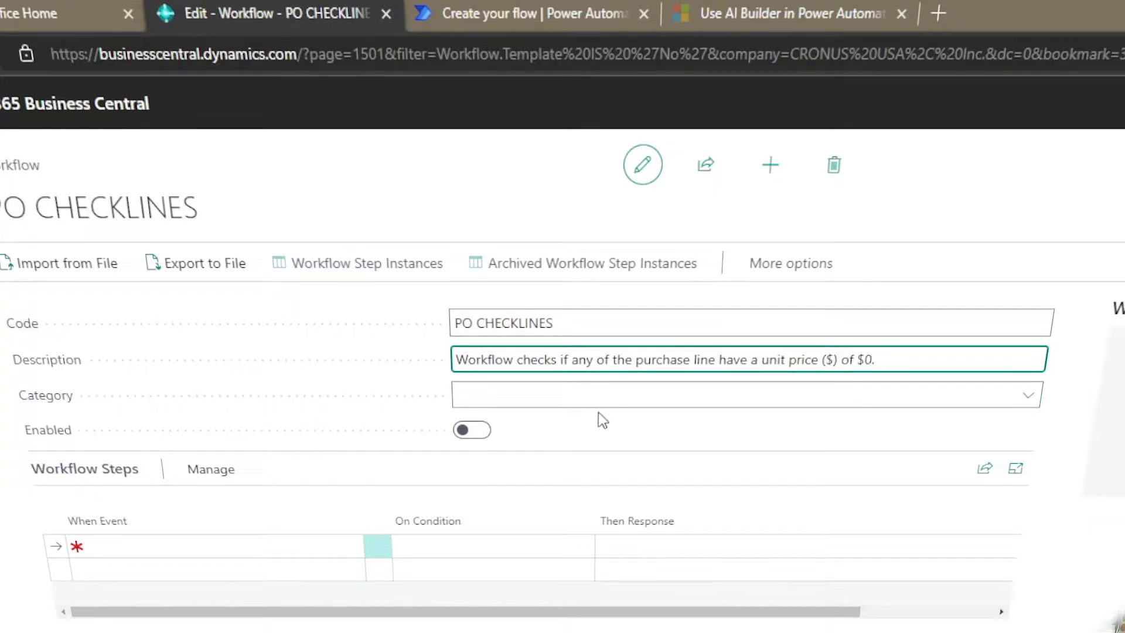
{"action": "type", "text": "."}
Set the workflow's category to PURCHDOC (Purchase Documents)
{"action": "key", "text": "Tab"}
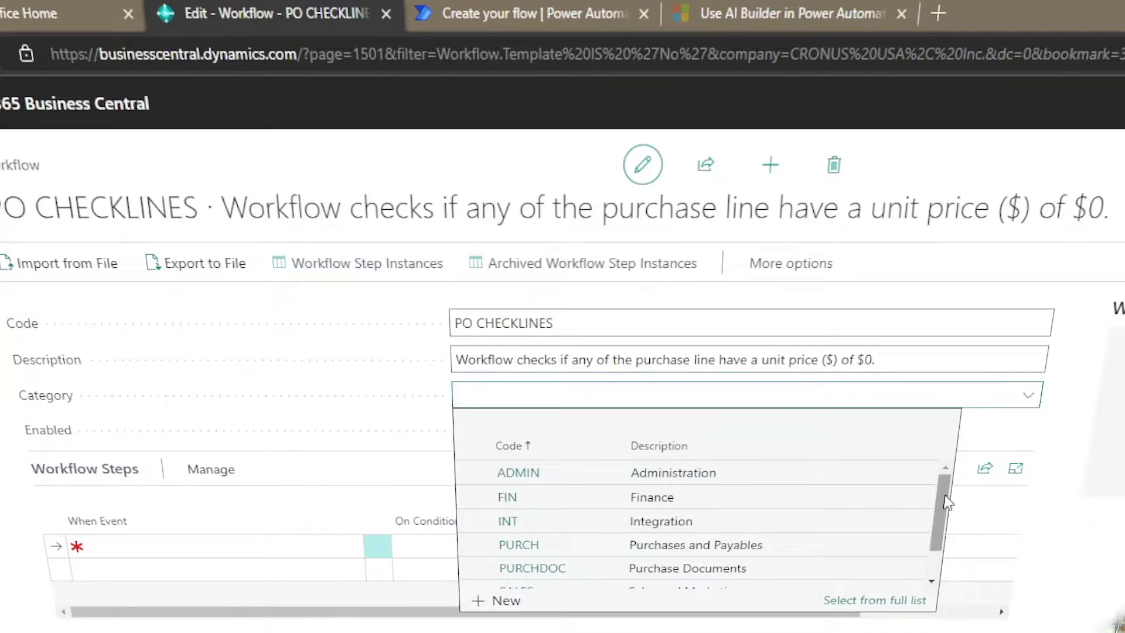
{"action": "left_click_drag", "start_coordinate": [945, 499], "coordinate": [945, 510]}
{"action": "left_click", "coordinate": [679, 515]}
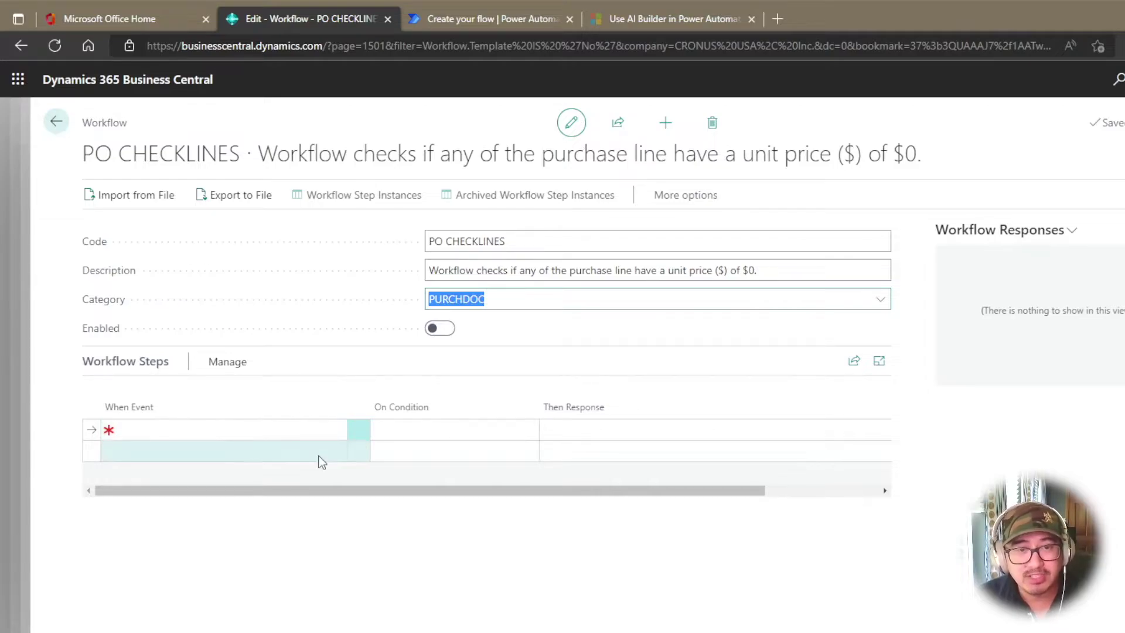
Set the first workflow step's event to "A purchase document is released."
{"action": "left_click", "coordinate": [322, 430]}
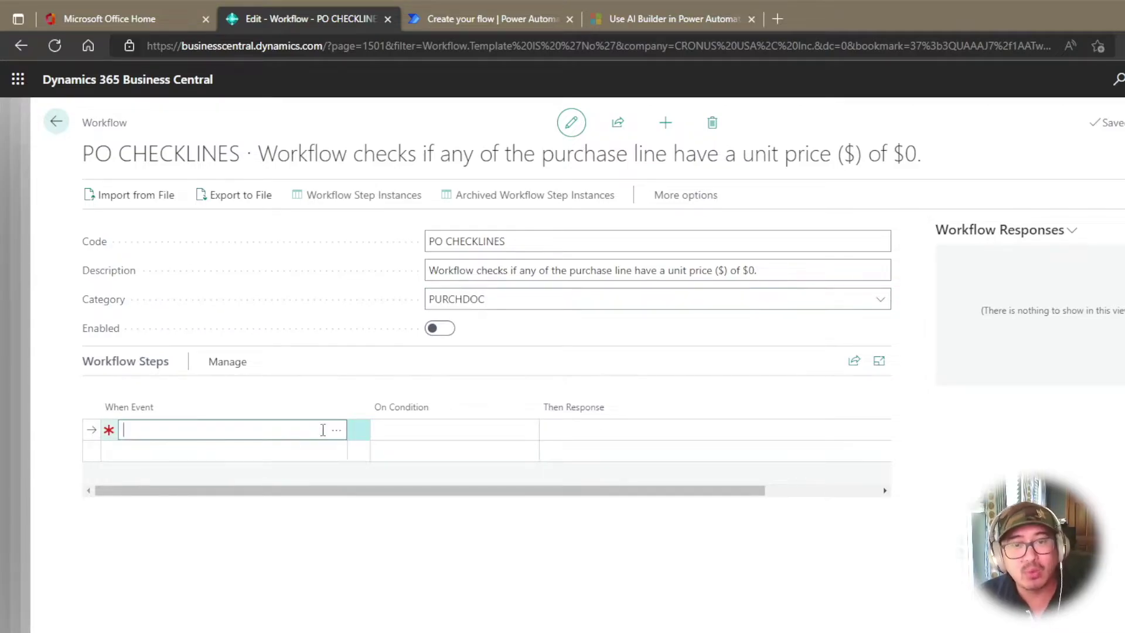
{"action": "left_click", "coordinate": [336, 433]}
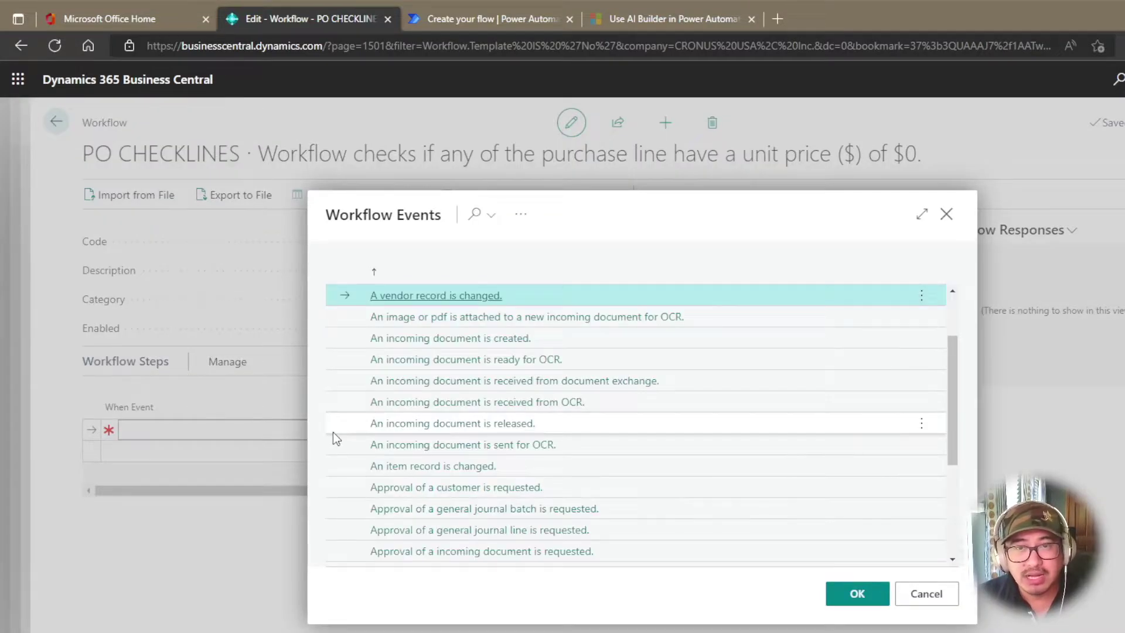
{"action": "scroll", "coordinate": [930, 443], "scroll_direction": "up", "scroll_amount": 2}
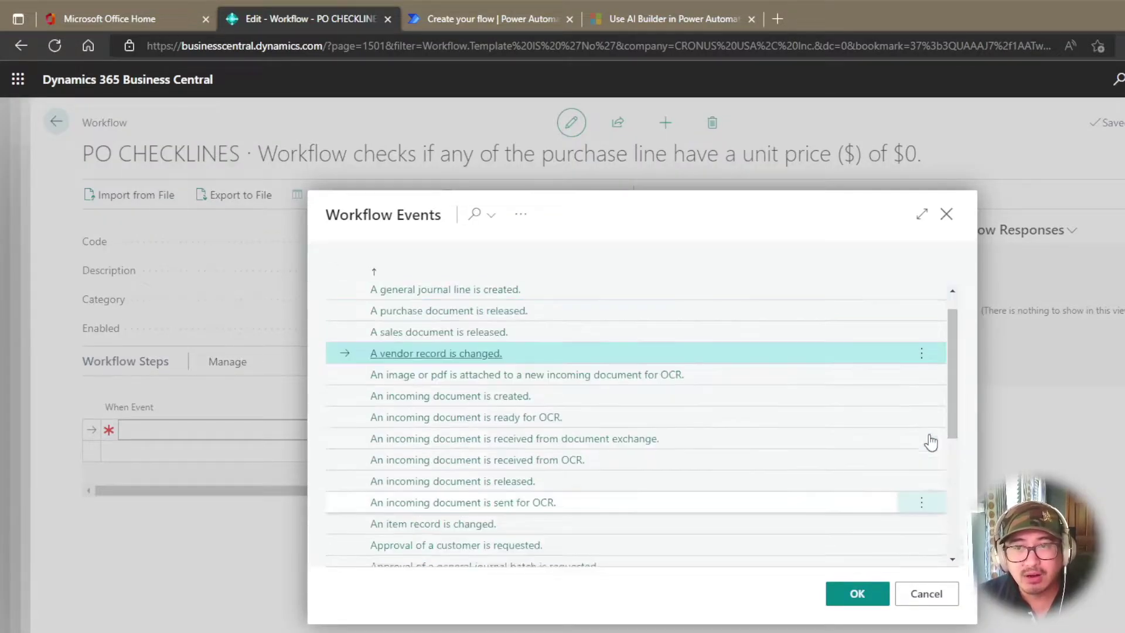
{"action": "scroll", "coordinate": [931, 442], "scroll_direction": "up", "scroll_amount": 1}
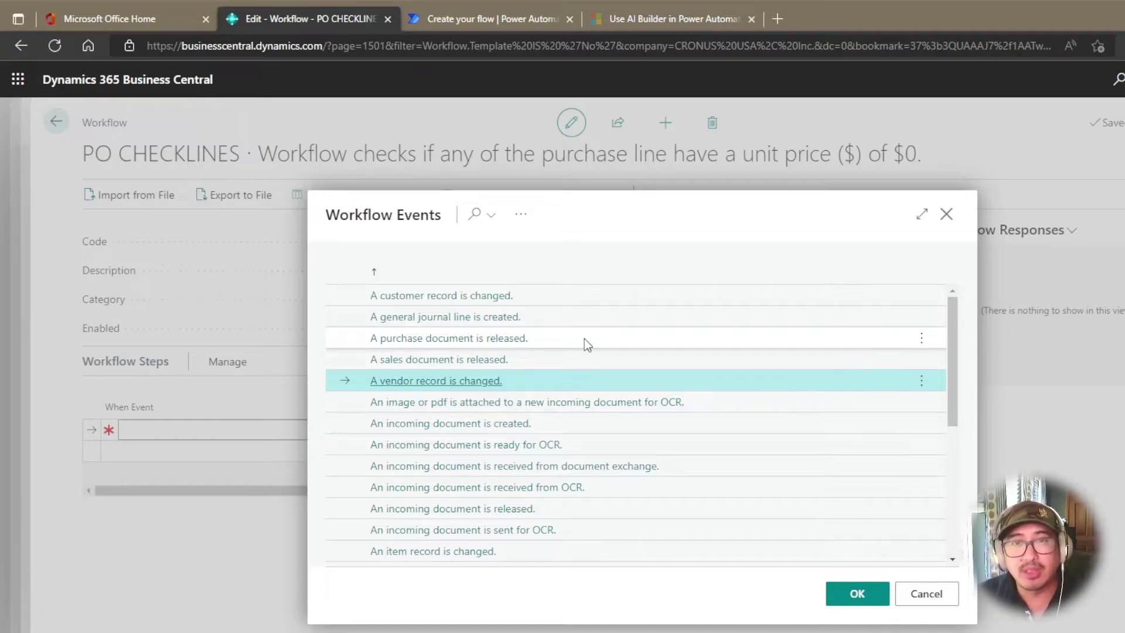
{"action": "left_click", "coordinate": [554, 341]}
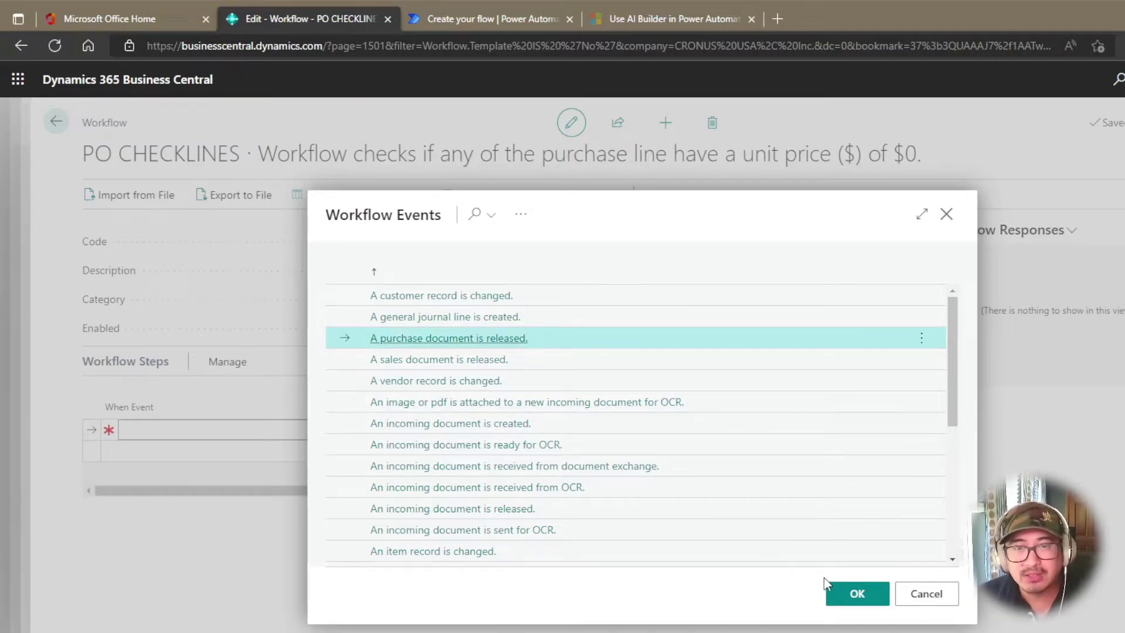
{"action": "left_click", "coordinate": [856, 594]}
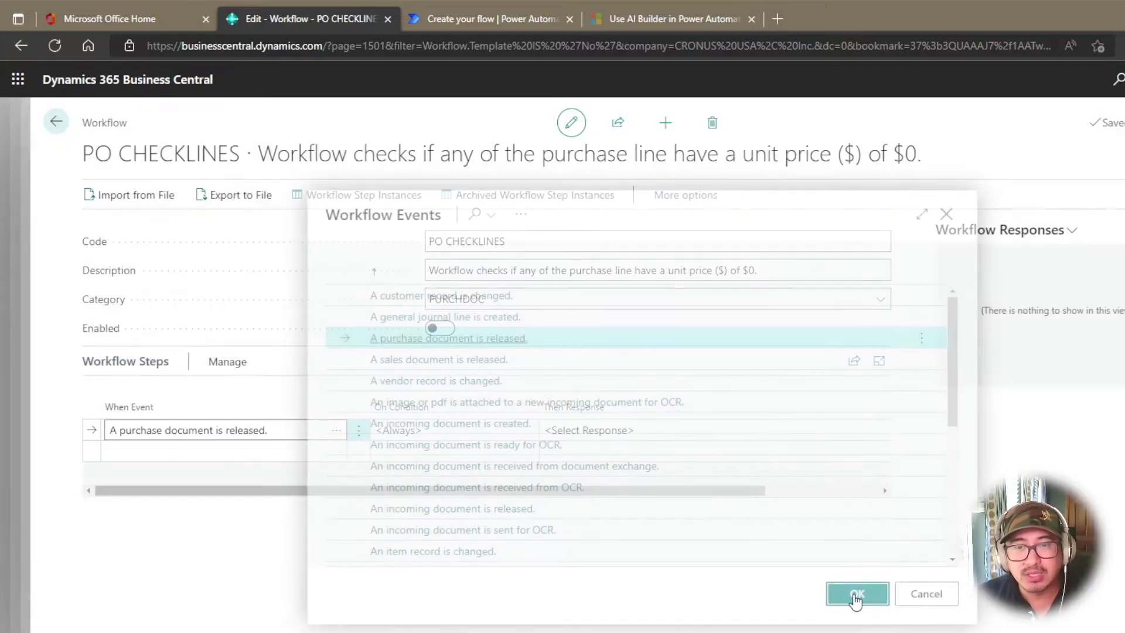
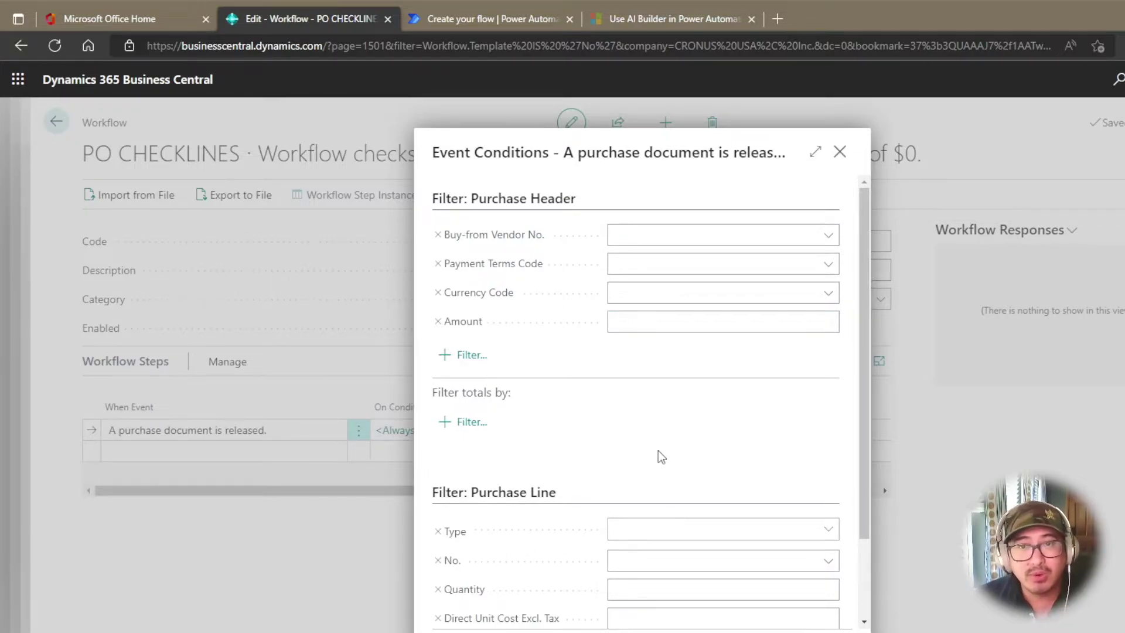
In the event conditions, filter the purchase lines to the type Item
{"action": "scroll", "coordinate": [728, 466], "scroll_direction": "down", "scroll_amount": 3}
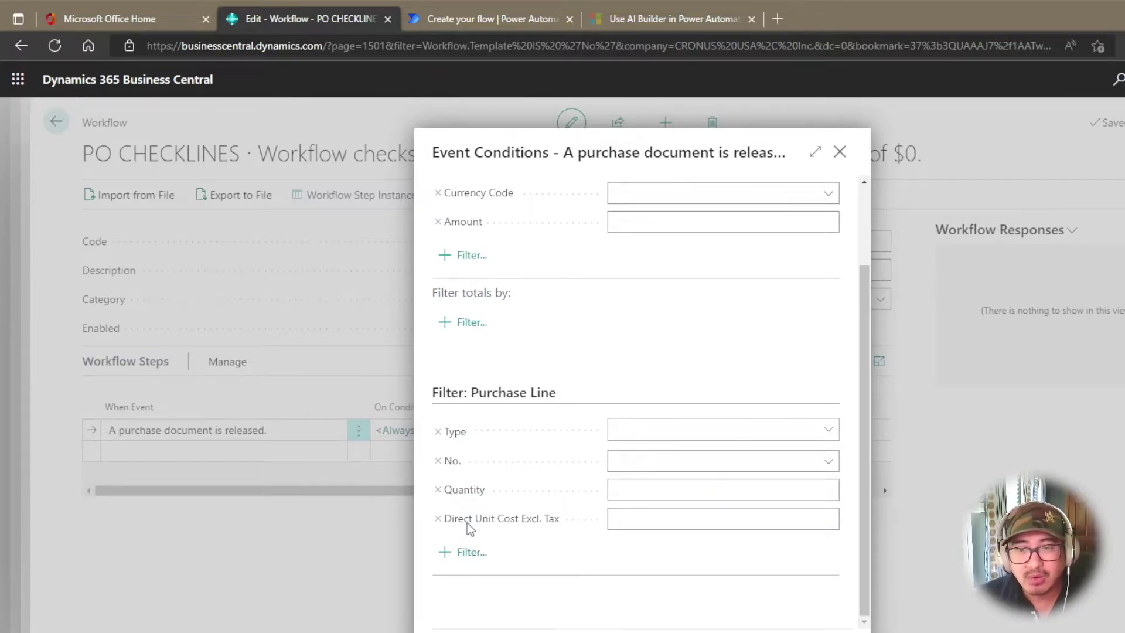
{"action": "left_click", "coordinate": [827, 432]}
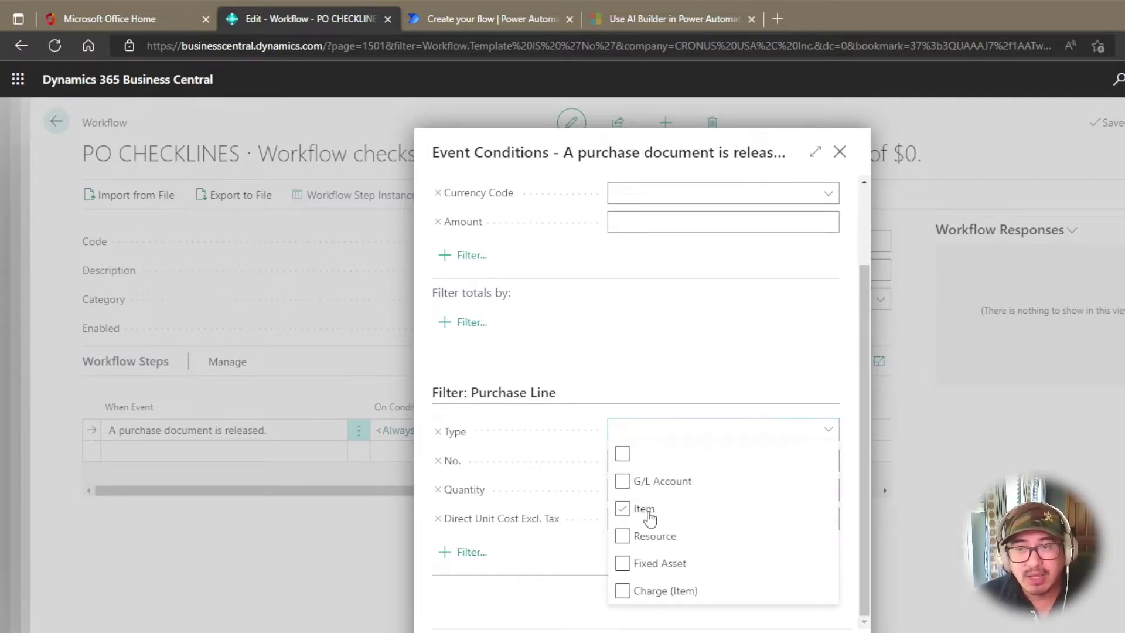
{"action": "left_click", "coordinate": [621, 508]}
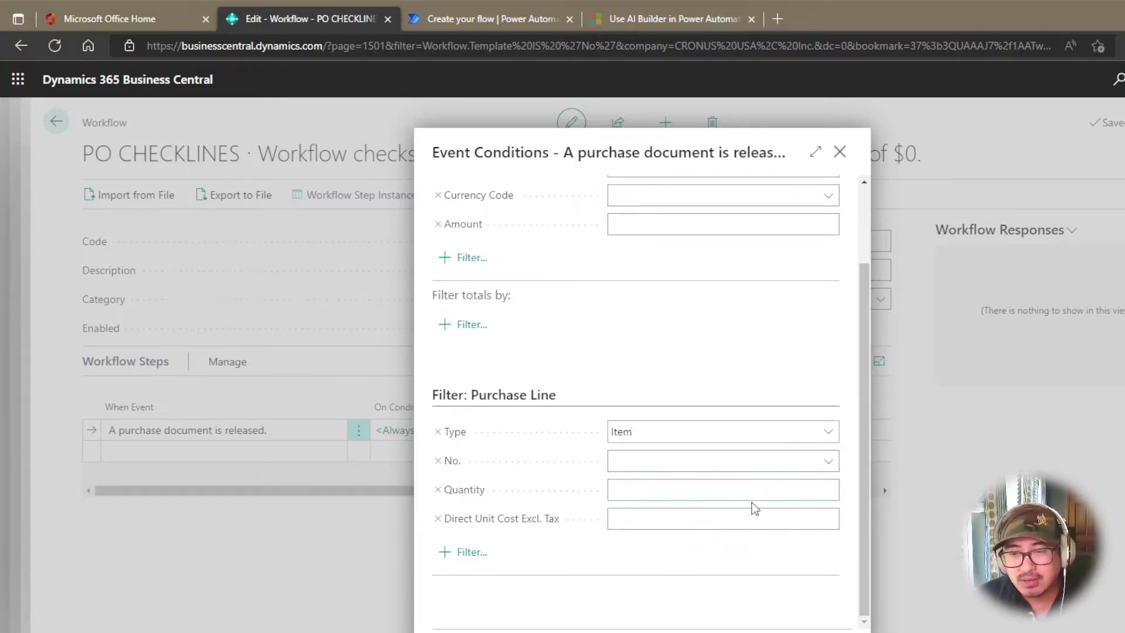
{"action": "left_click", "coordinate": [701, 493]}
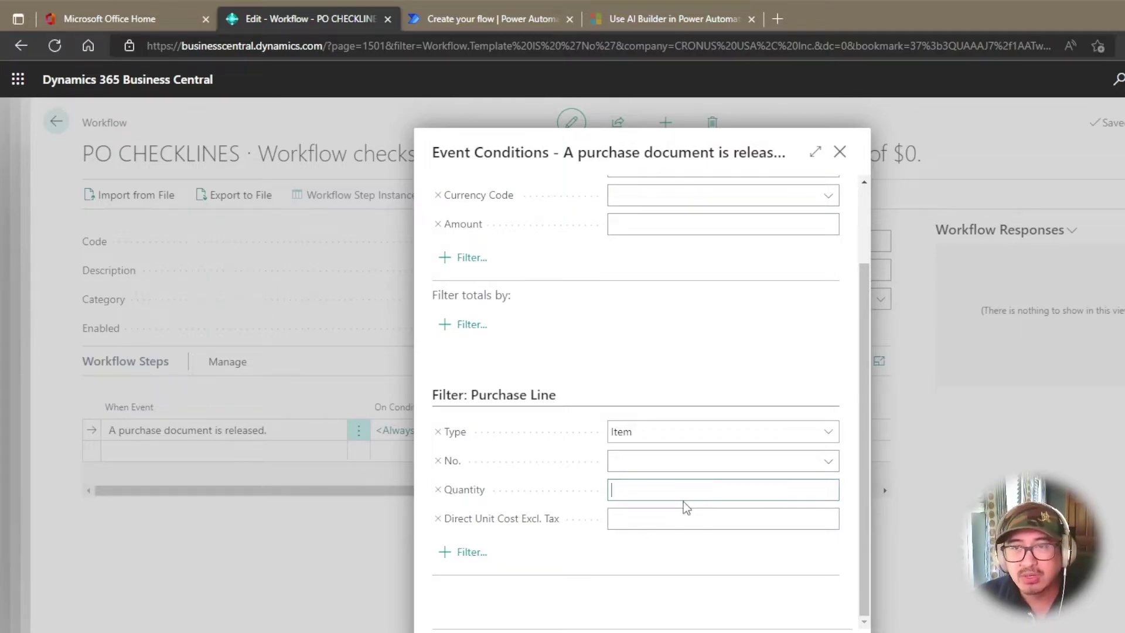
Add a Unit Price ($) filter of 0 to the purchase line conditions, review the filters and confirm them
{"action": "left_click", "coordinate": [471, 561]}
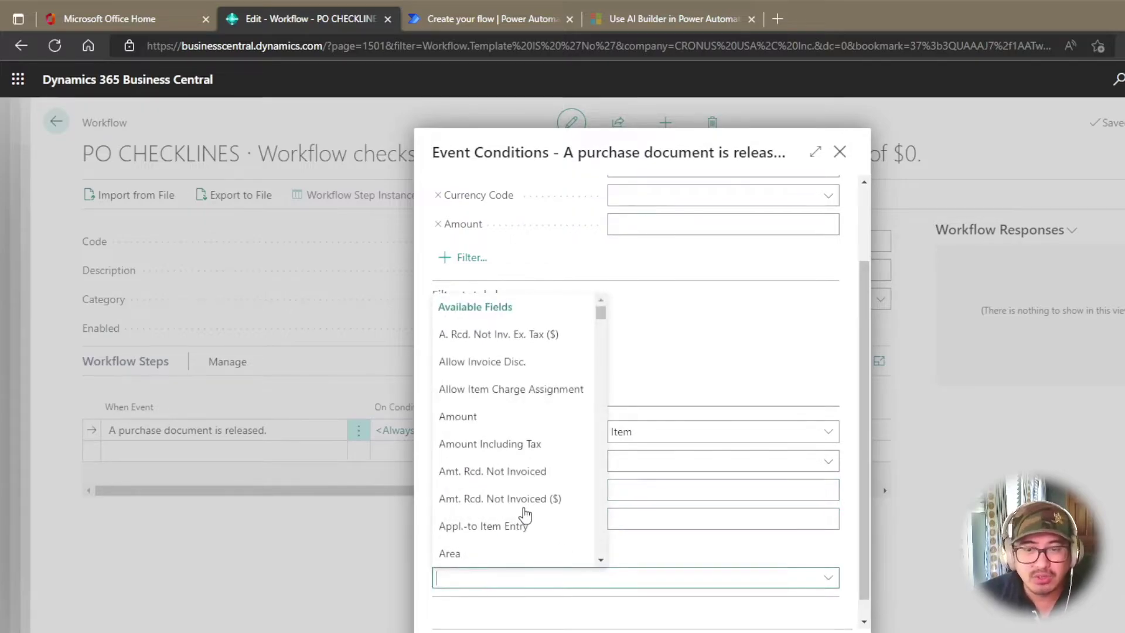
{"action": "type", "text": "Unit Proce"}
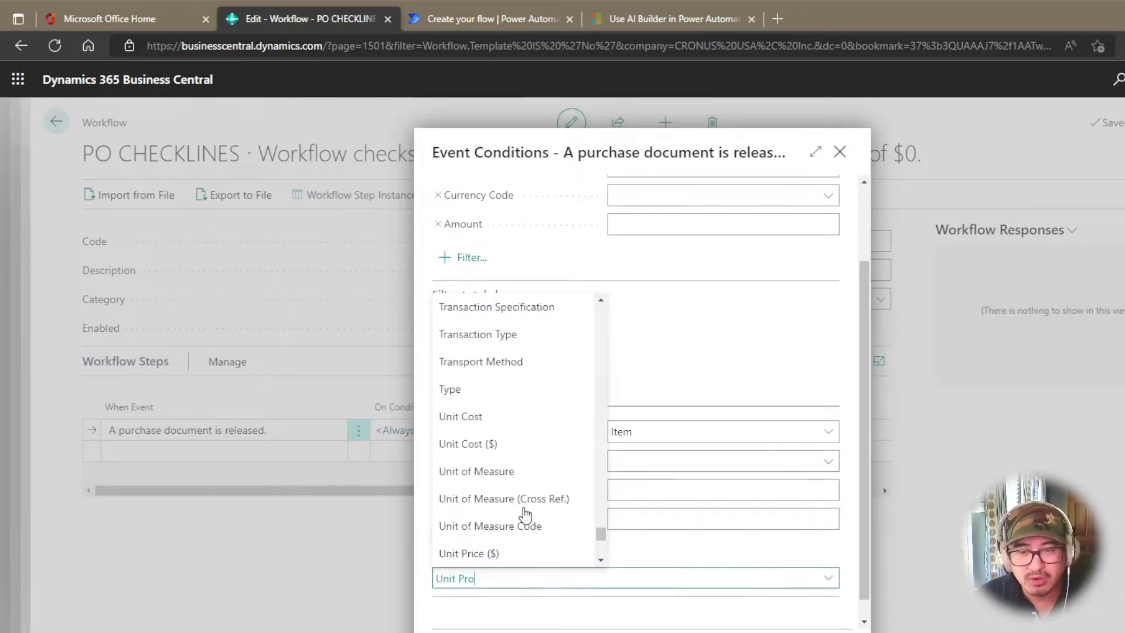
{"action": "key", "text": "BackSpace"}
{"action": "key", "text": "BackSpace"}
{"action": "key", "text": "BackSpace"}
{"action": "type", "text": "ice ($"}
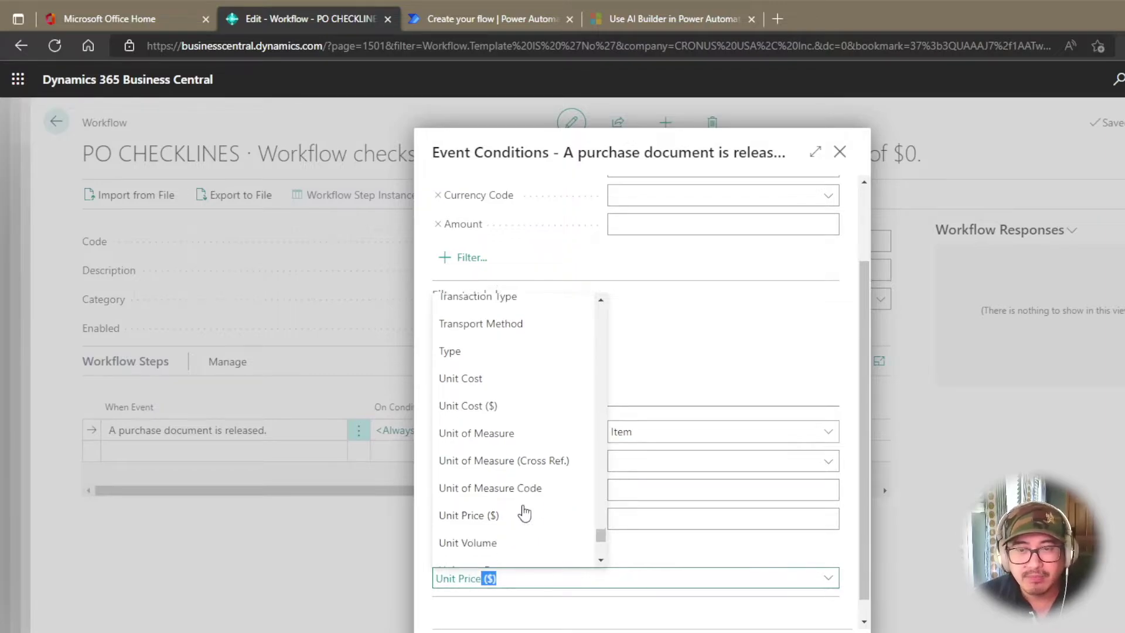
{"action": "left_click", "coordinate": [508, 474]}
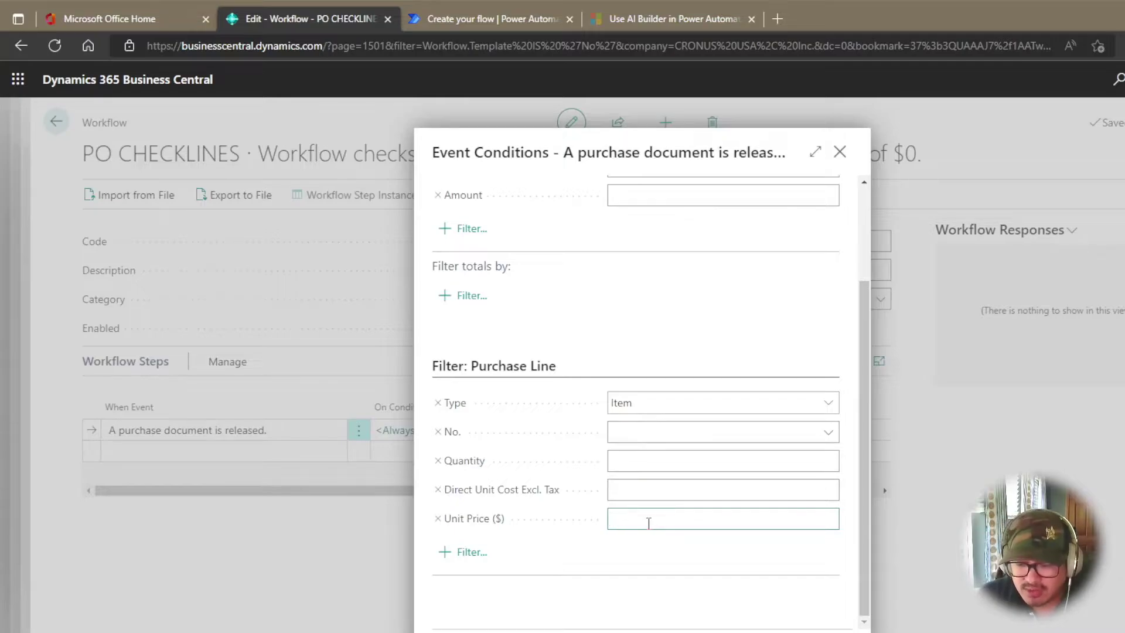
{"action": "type", "text": "0."}
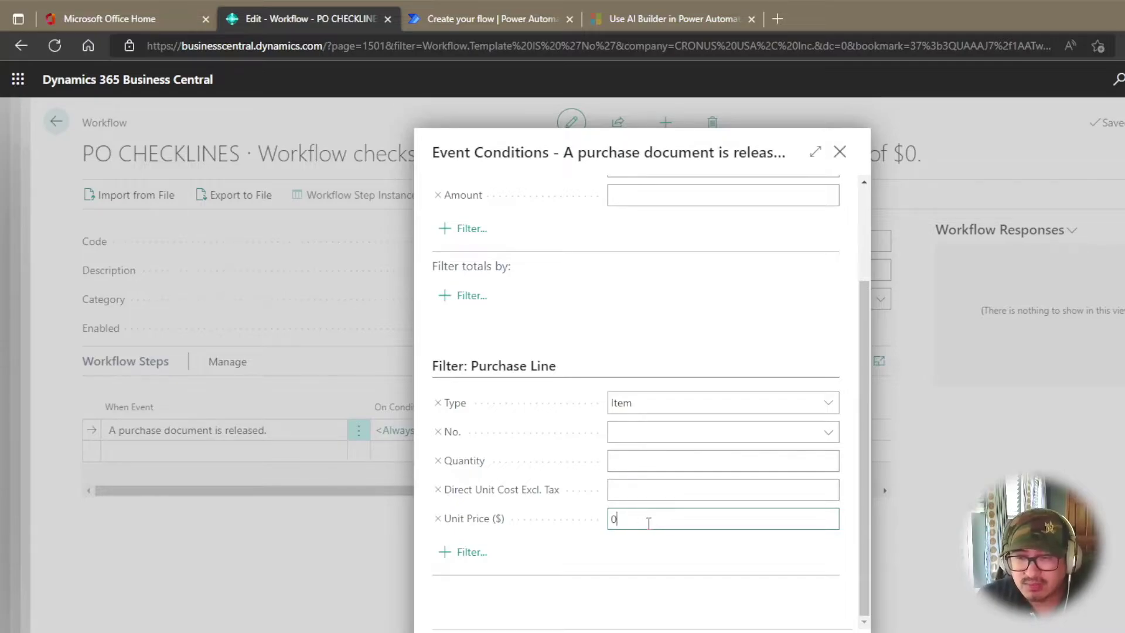
{"action": "key", "text": "Tab"}
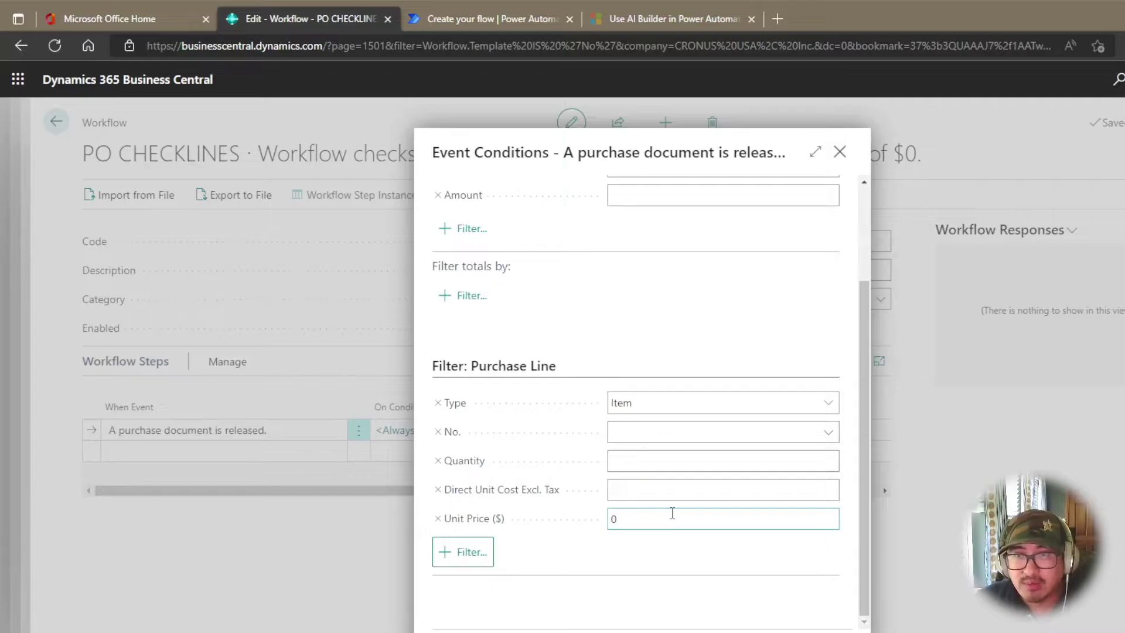
{"action": "scroll", "coordinate": [673, 513], "scroll_direction": "up", "scroll_amount": 3}
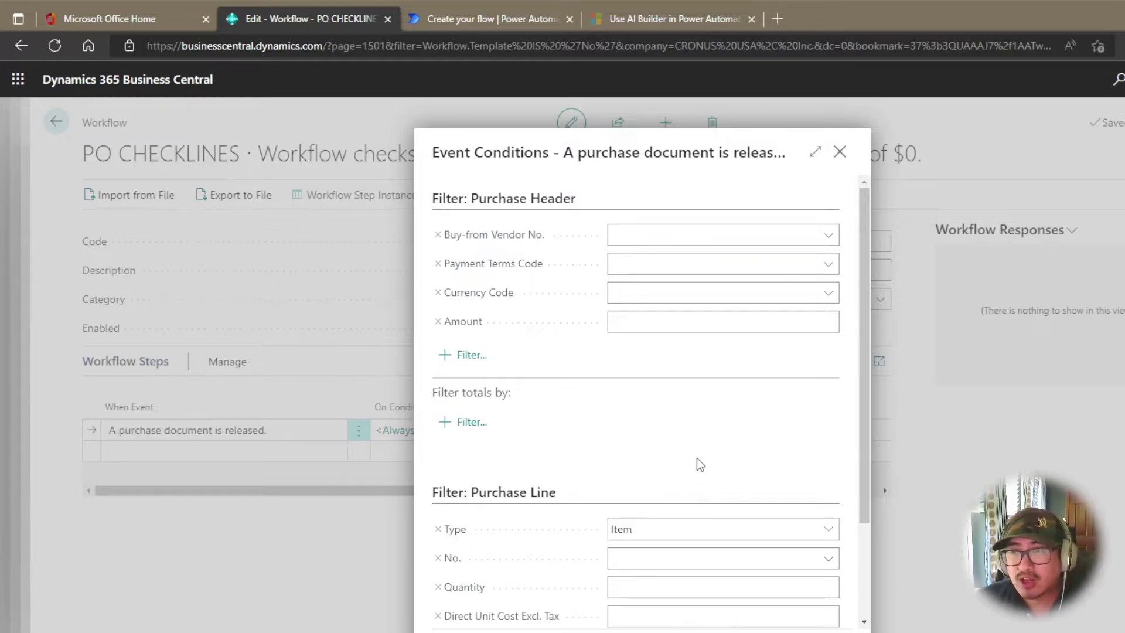
{"action": "scroll", "coordinate": [701, 436], "scroll_direction": "down", "scroll_amount": 3}
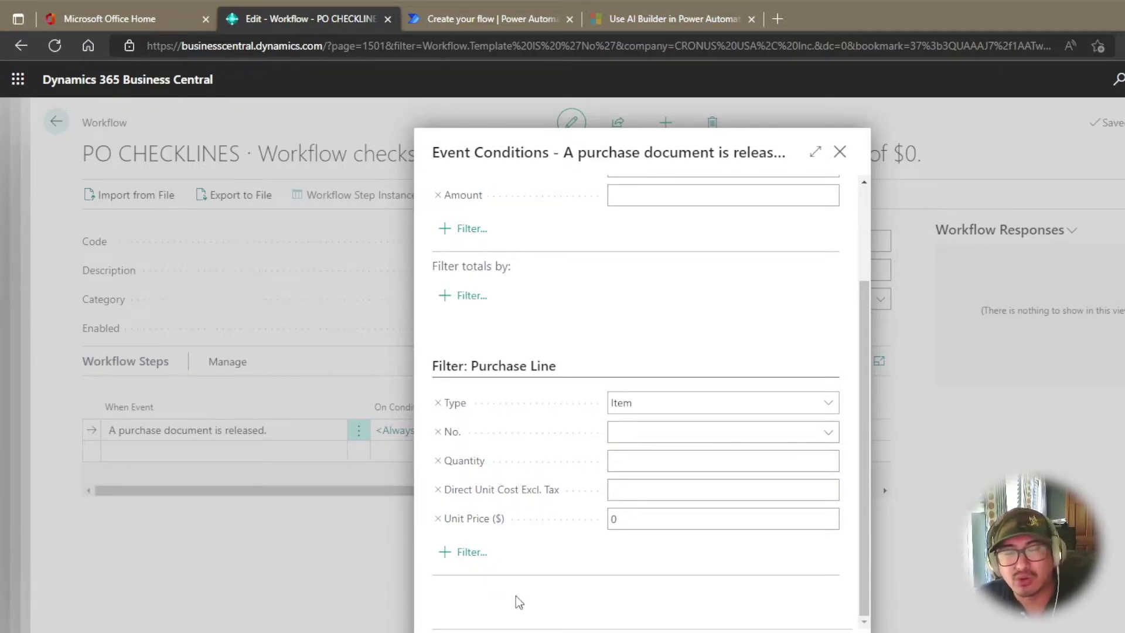
{"action": "key", "text": "Return"}
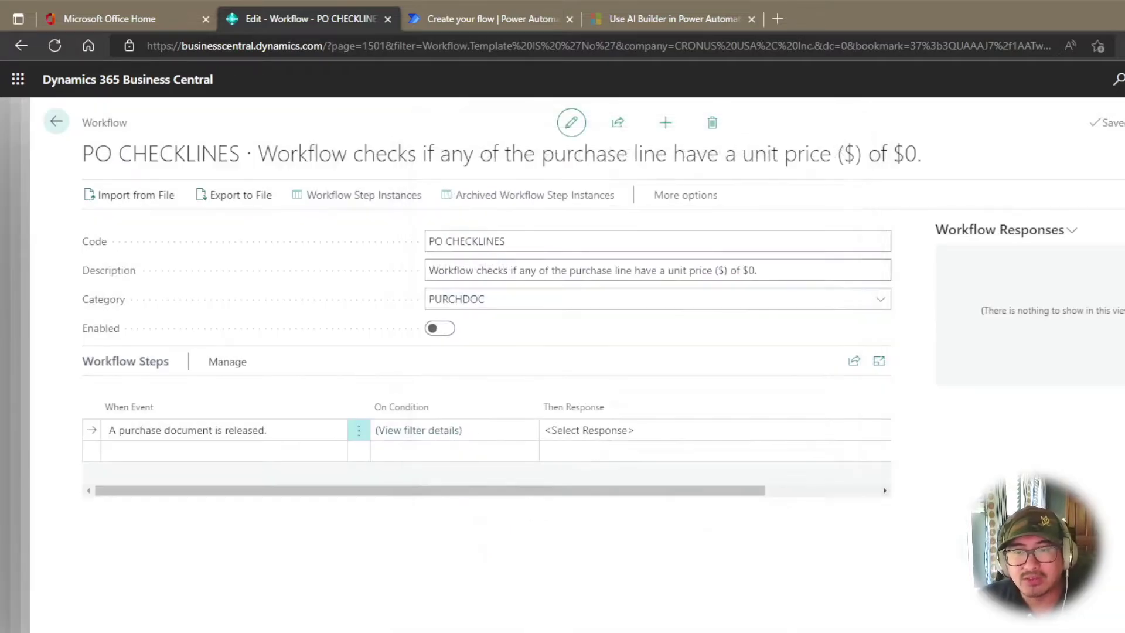
Choose Show message as the workflow response to the event "A purchase document is released."
{"action": "left_click", "coordinate": [627, 438]}
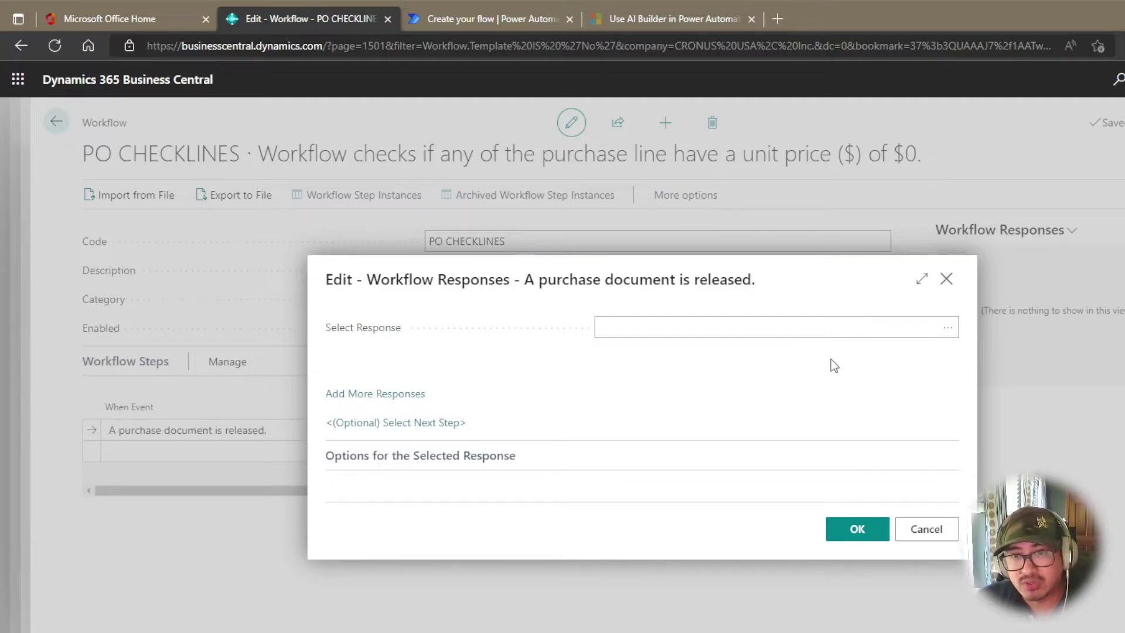
{"action": "left_click", "coordinate": [954, 332]}
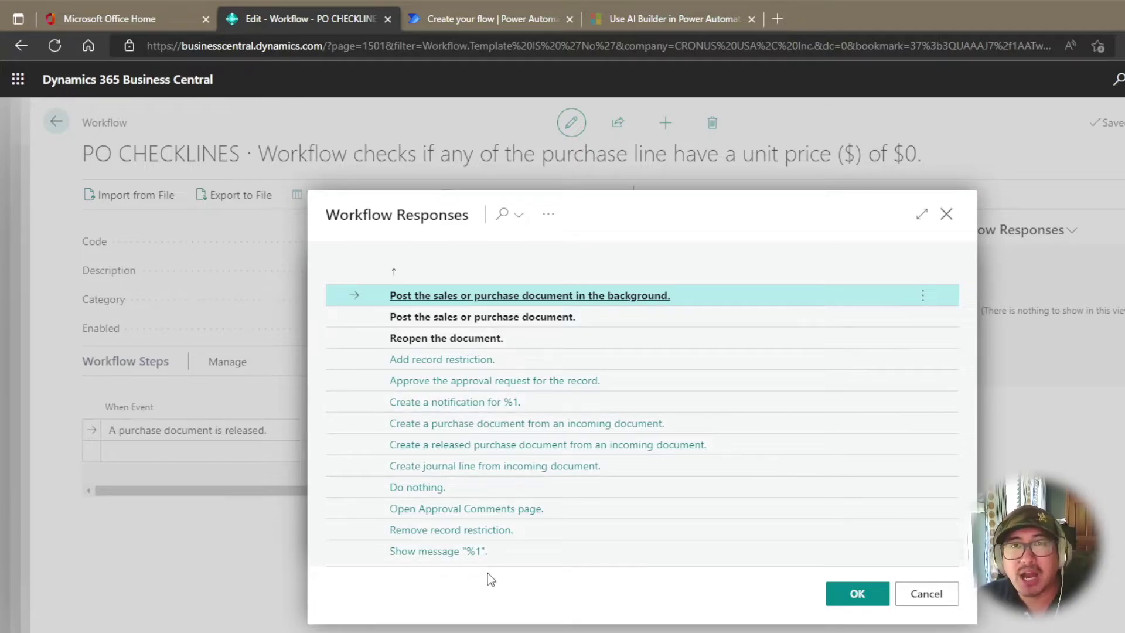
{"action": "left_click", "coordinate": [455, 554]}
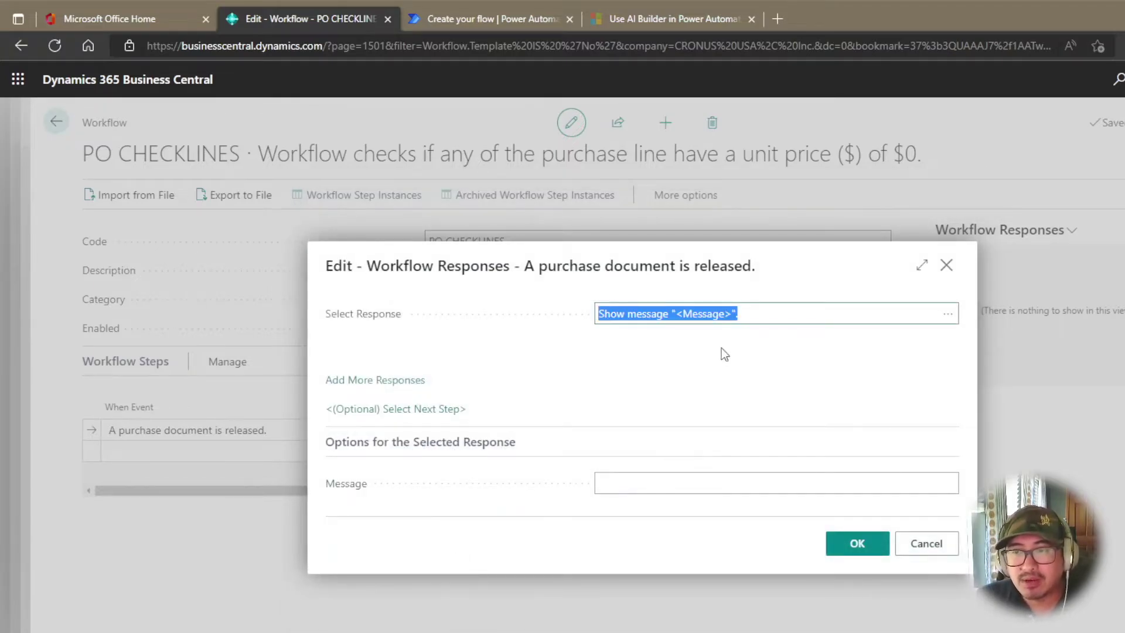
{"action": "left_click", "coordinate": [819, 315]}
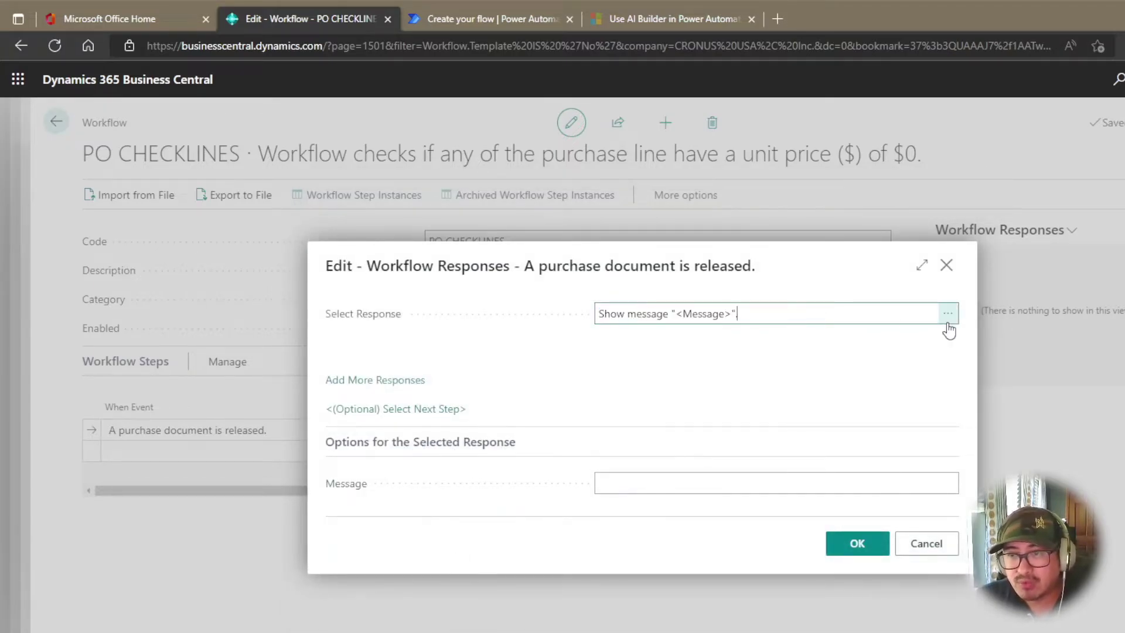
{"action": "left_click", "coordinate": [948, 316]}
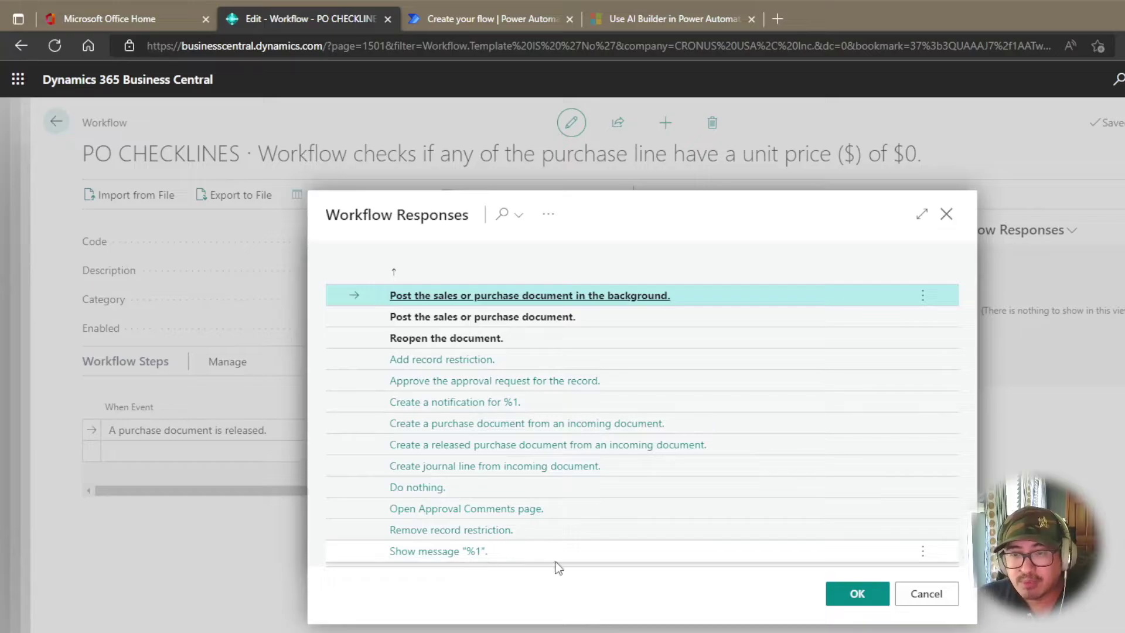
{"action": "left_click", "coordinate": [642, 553]}
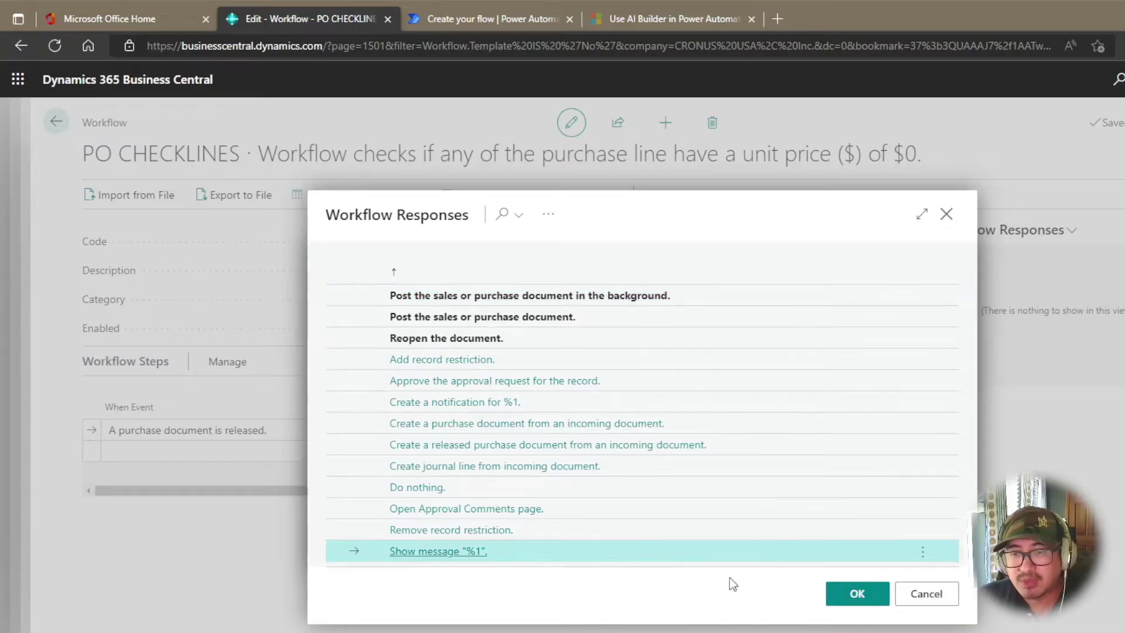
{"action": "left_click", "coordinate": [853, 598]}
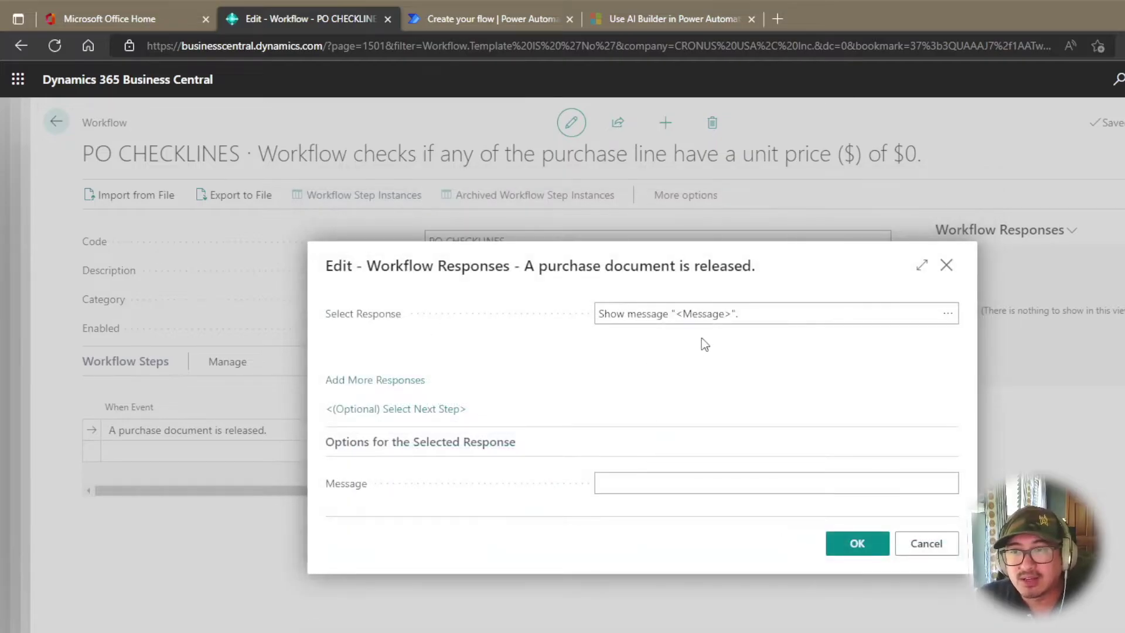
{"action": "left_click", "coordinate": [790, 314]}
{"action": "left_click", "coordinate": [790, 313]}
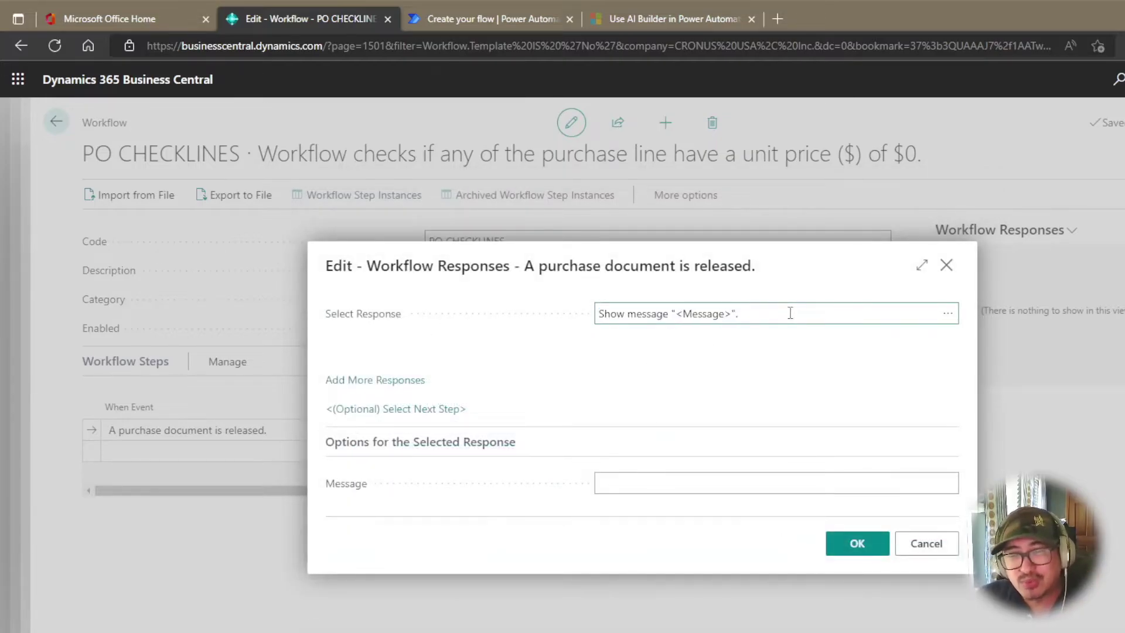
Set the response's message to "You cannot have a Unit Price ($) of $0 on your purchase line. Please adjust accordingly and try again."
{"action": "left_click", "coordinate": [665, 489]}
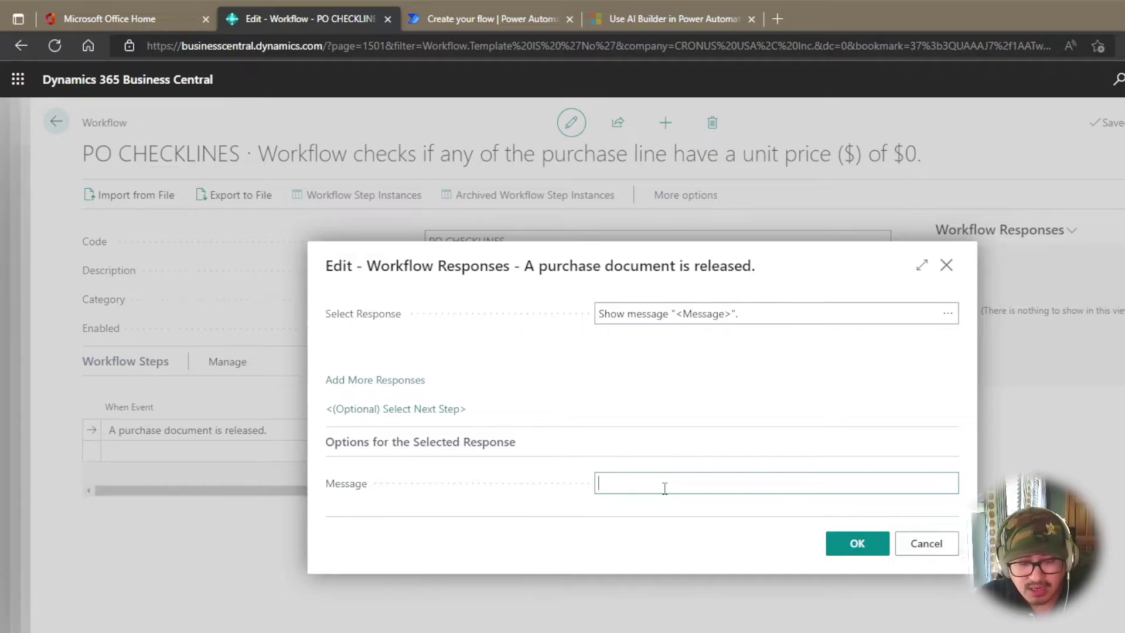
{"action": "type", "text": "You"}
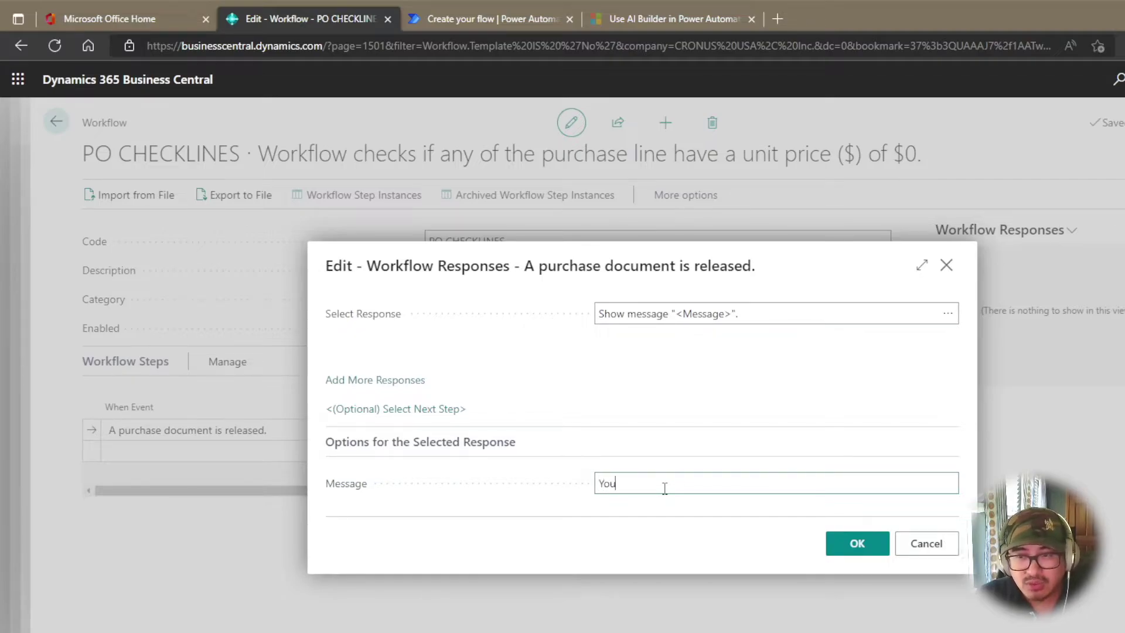
{"action": "type", "text": " cannot have"}
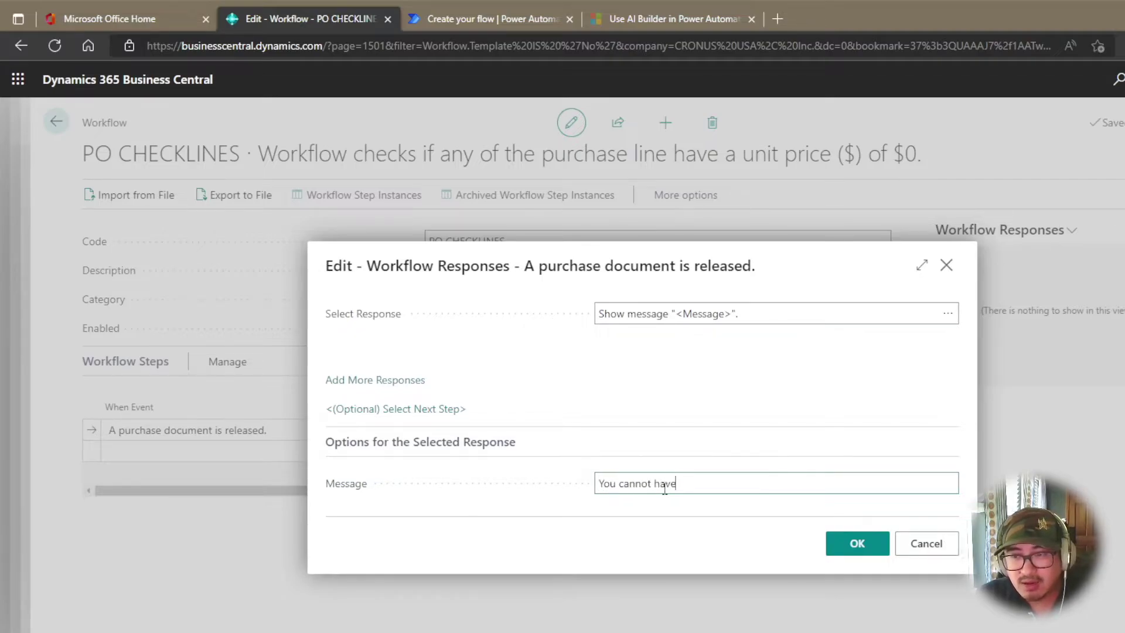
{"action": "type", "text": " a Unit Price"}
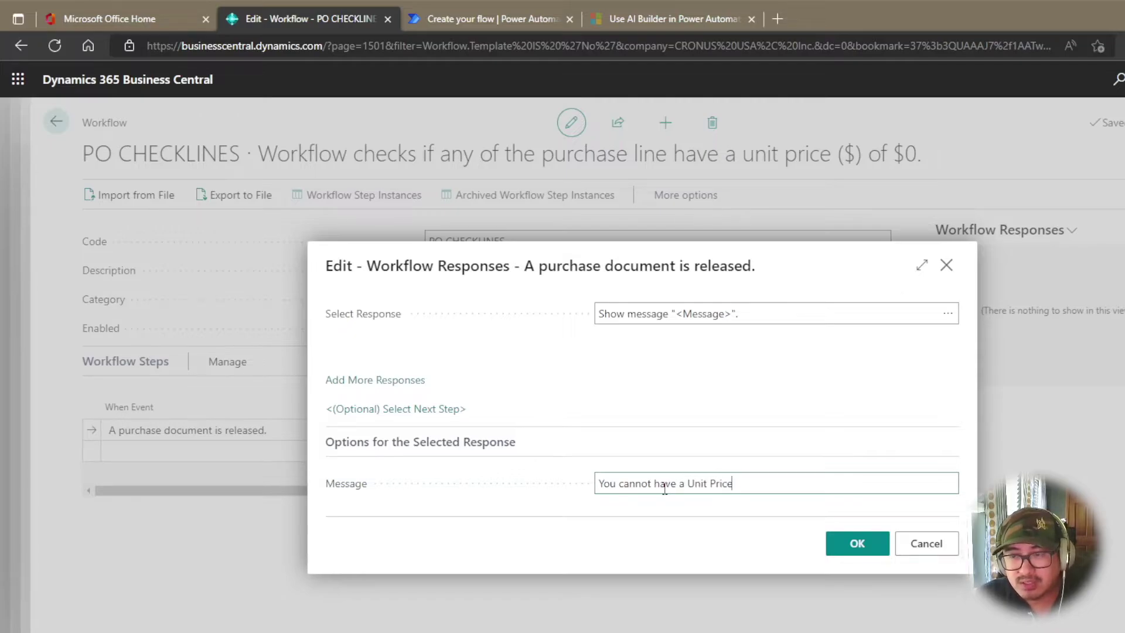
{"action": "type", "text": " ("}
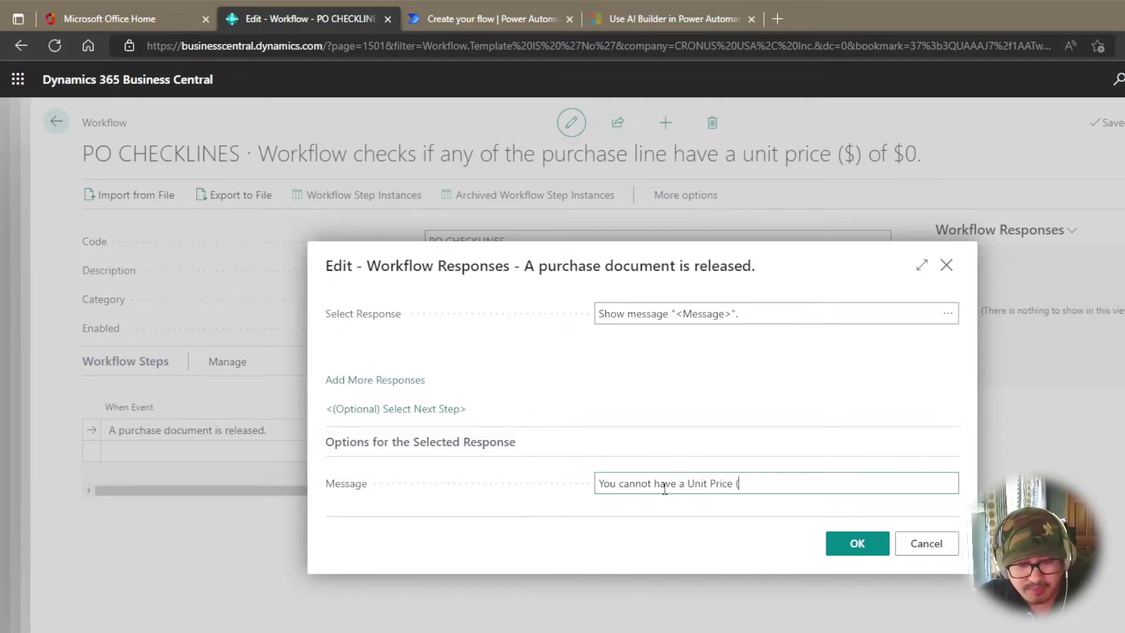
{"action": "type", "text": "$) of $"}
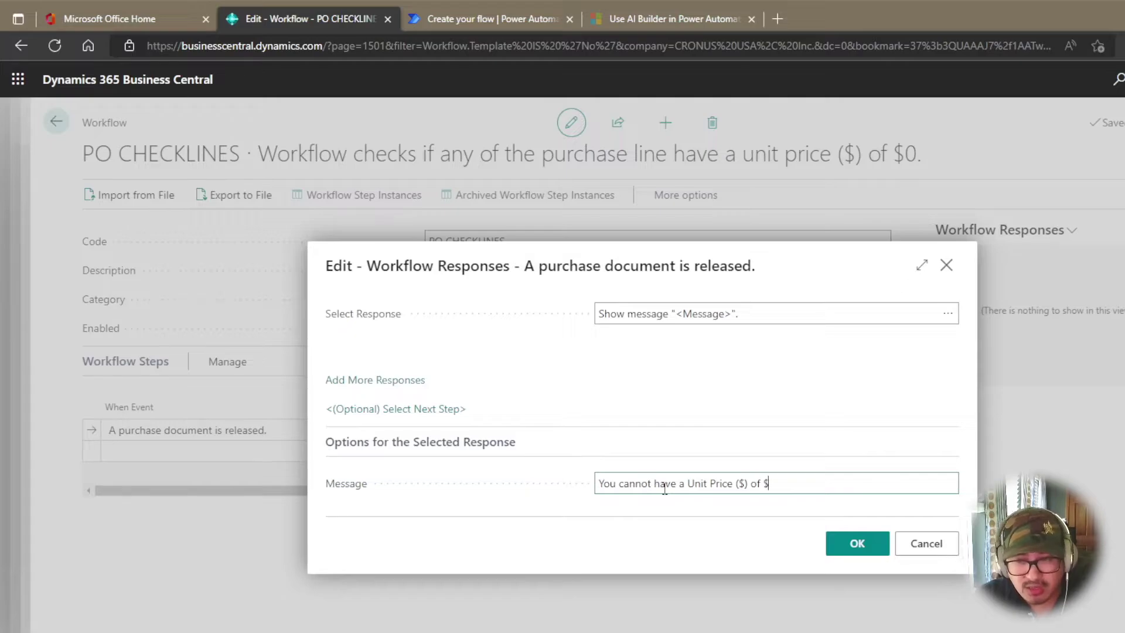
{"action": "type", "text": "0 on your"}
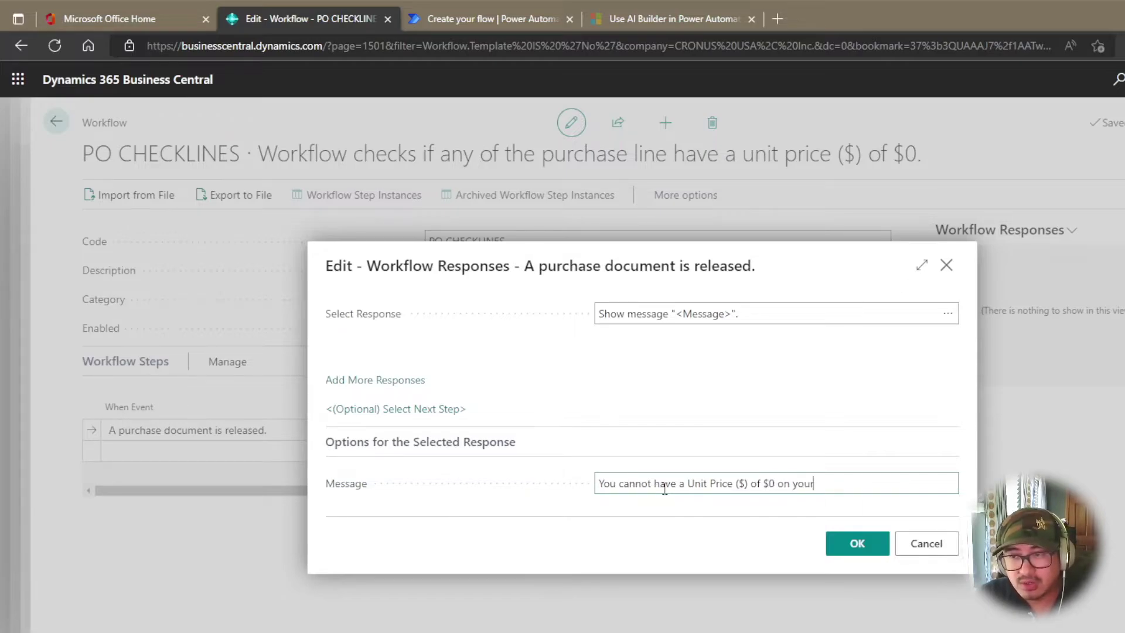
{"action": "type", "text": " purchase li"}
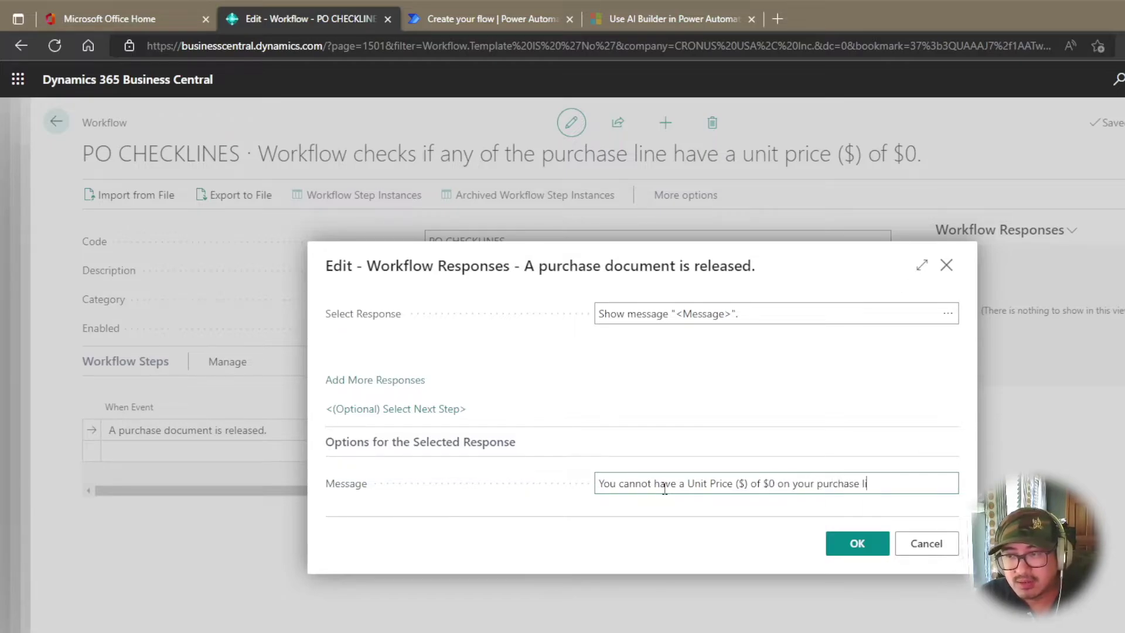
{"action": "type", "text": "ne. Please ad"}
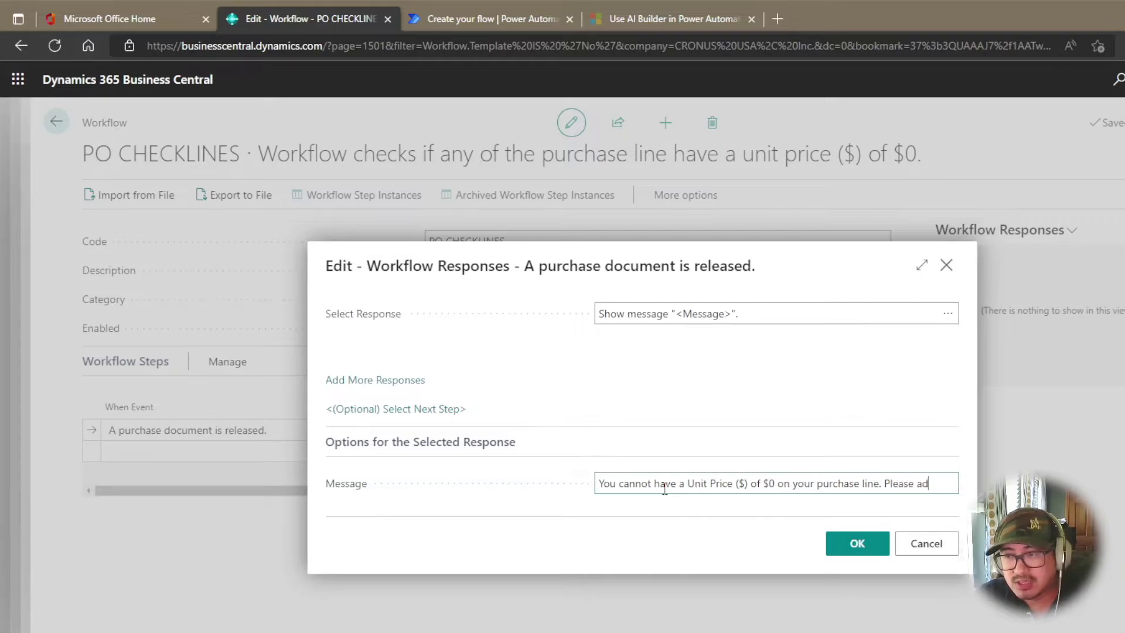
{"action": "type", "text": "just accordingly"}
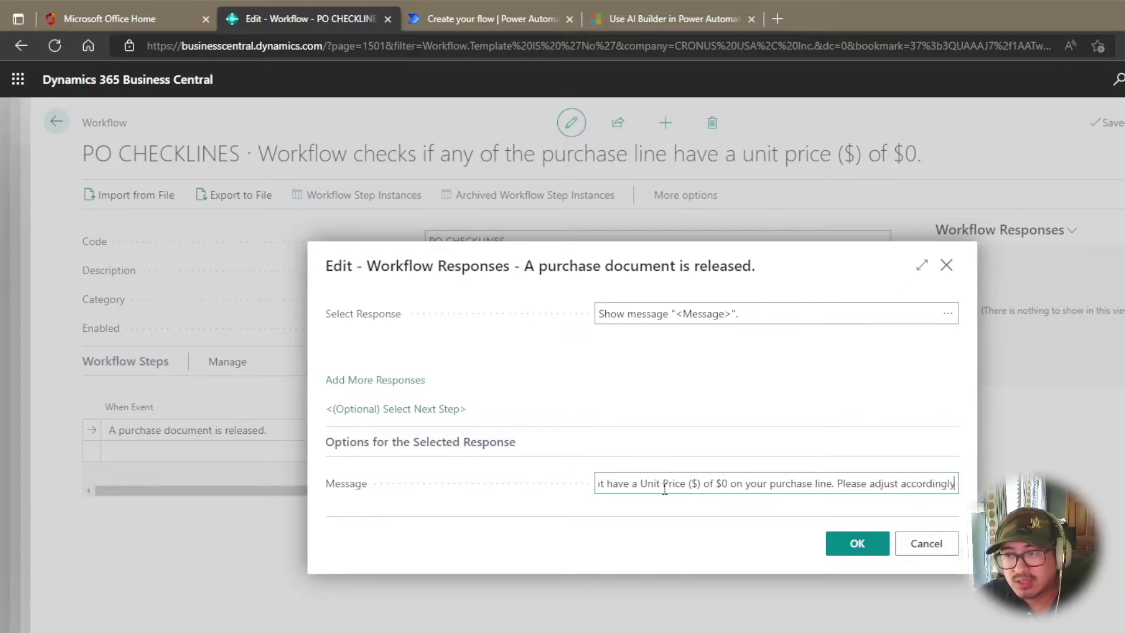
{"action": "type", "text": " an"}
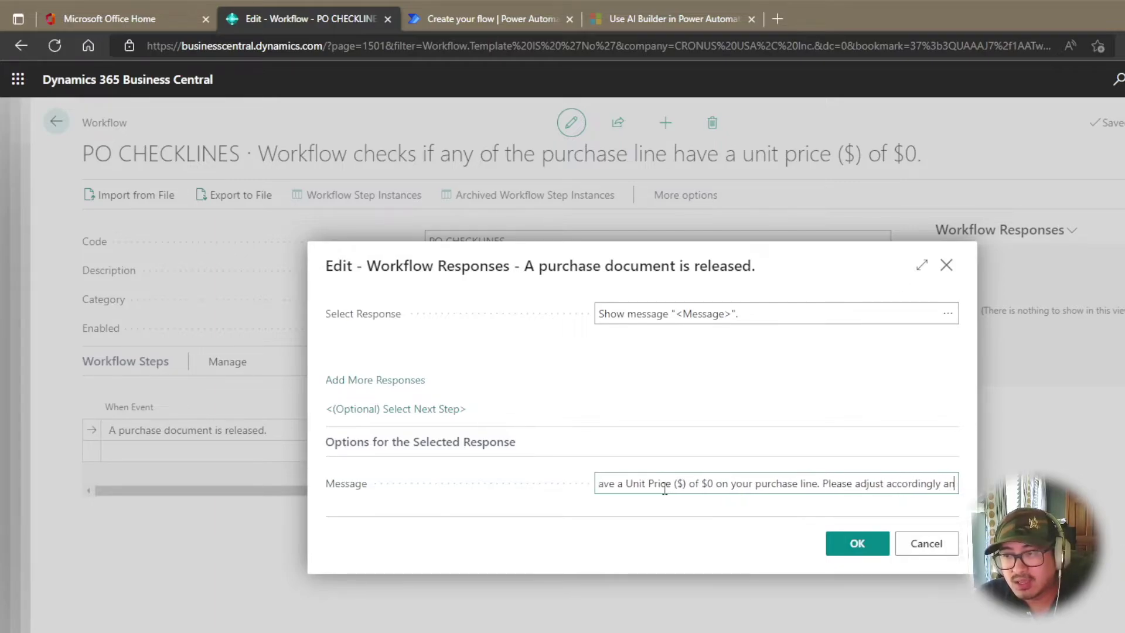
{"action": "type", "text": "d try again."}
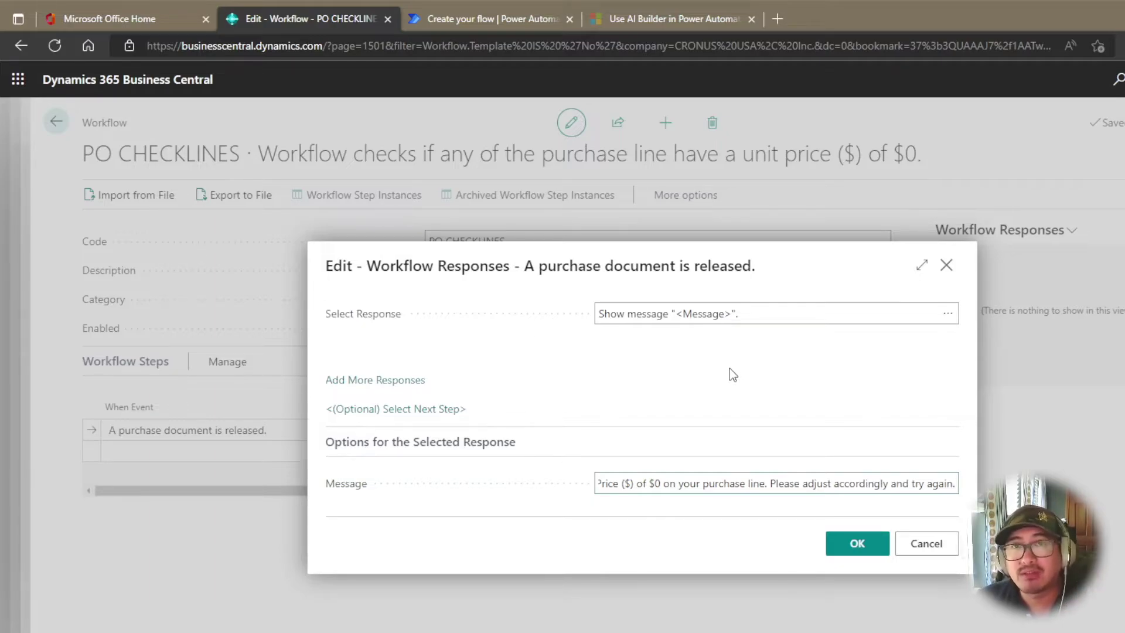
Add "Reopen the document." as a second response after the message and confirm the workflow responses
{"action": "left_click", "coordinate": [403, 382]}
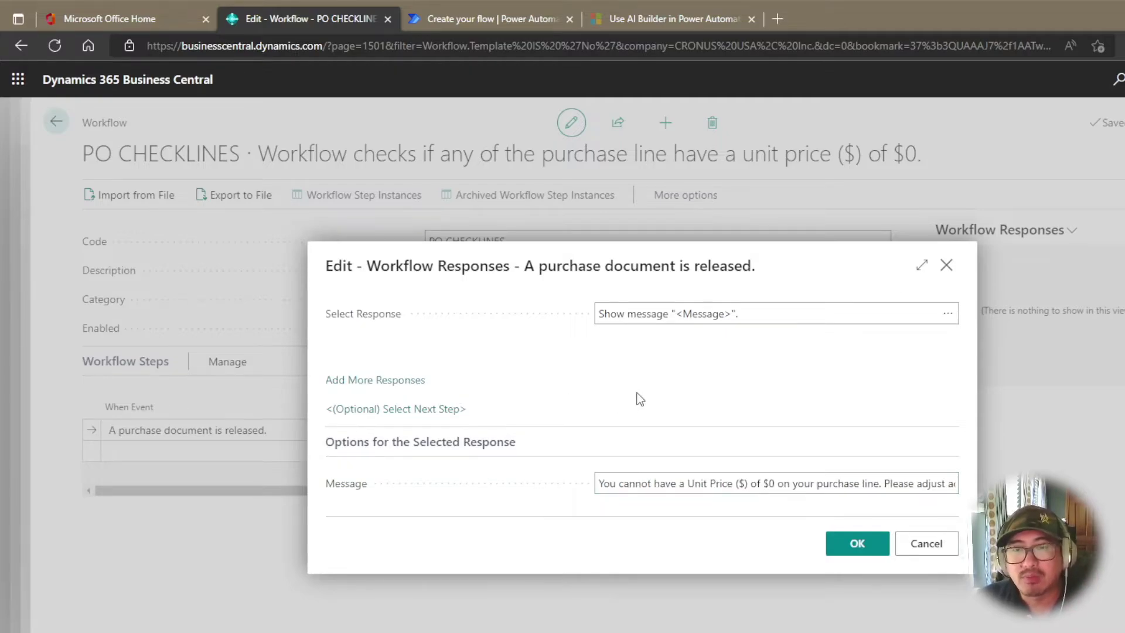
{"action": "left_click", "coordinate": [750, 344]}
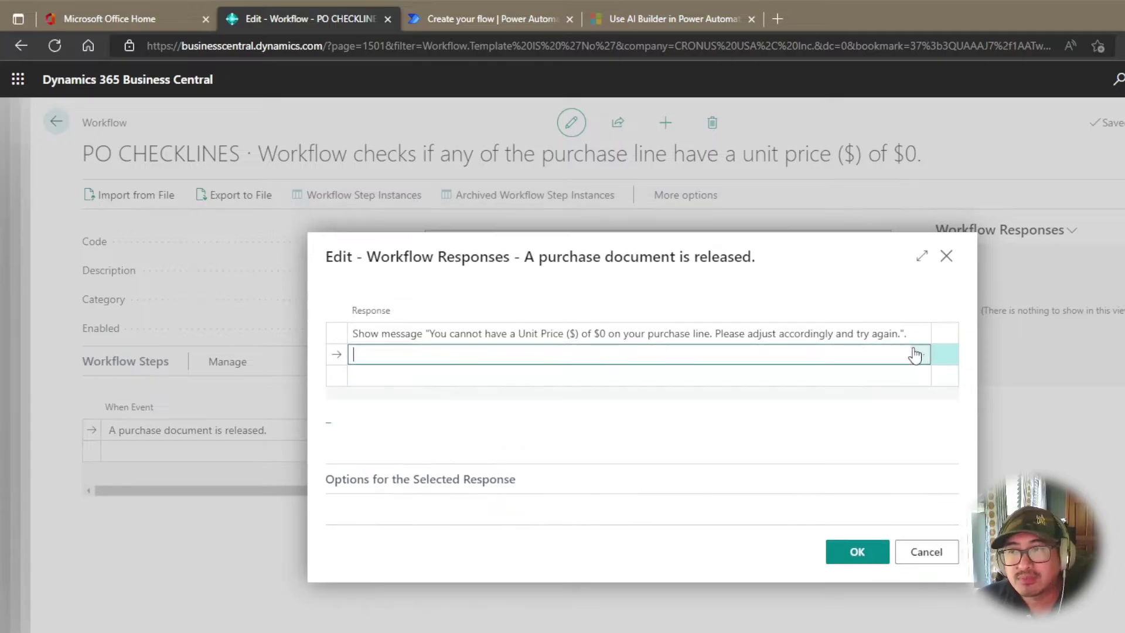
{"action": "left_click", "coordinate": [920, 356]}
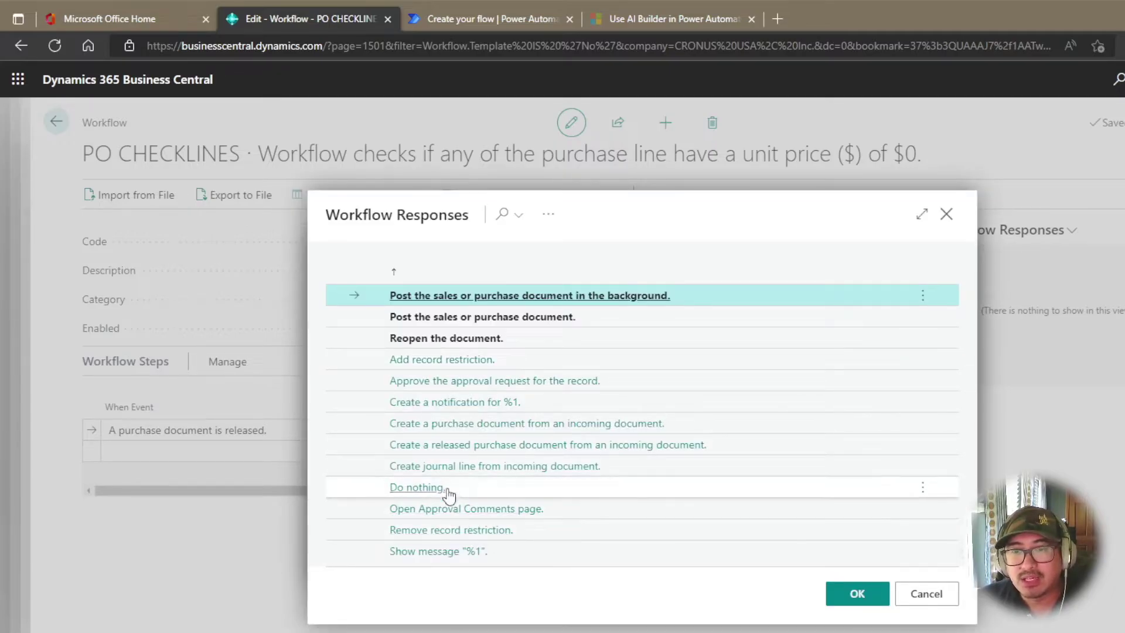
{"action": "left_click", "coordinate": [529, 342]}
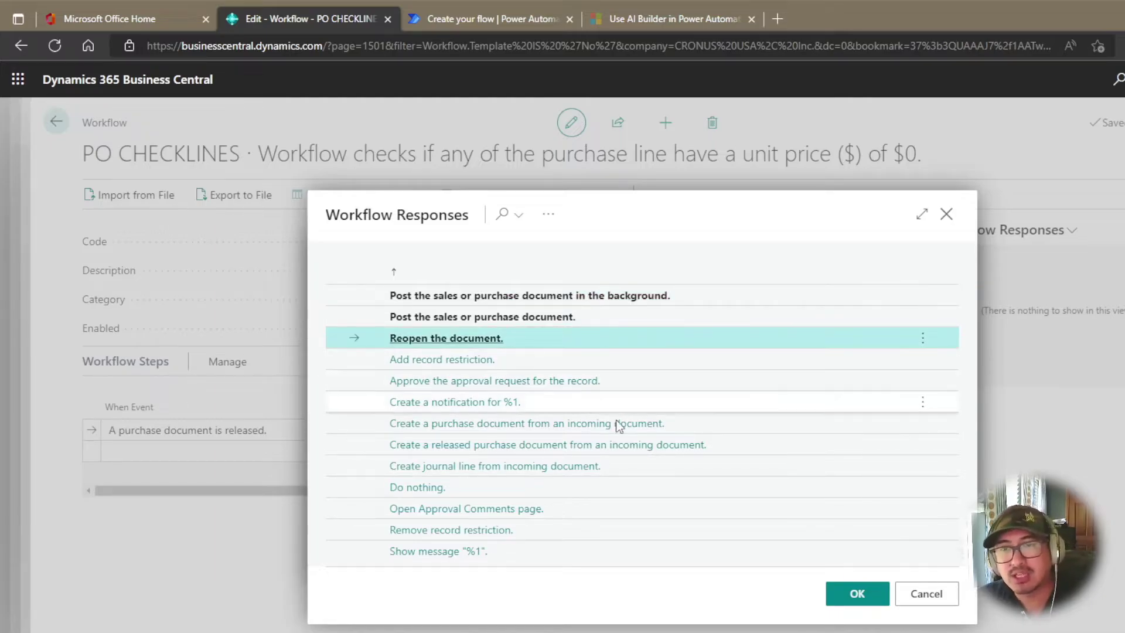
{"action": "left_click", "coordinate": [861, 603]}
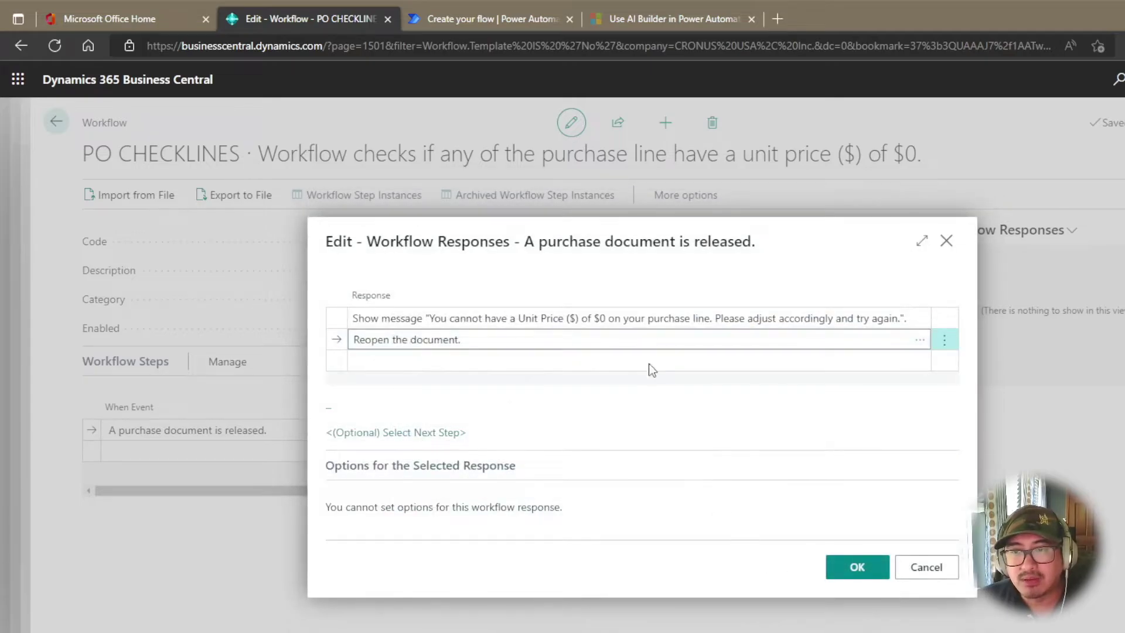
{"action": "left_click", "coordinate": [630, 322]}
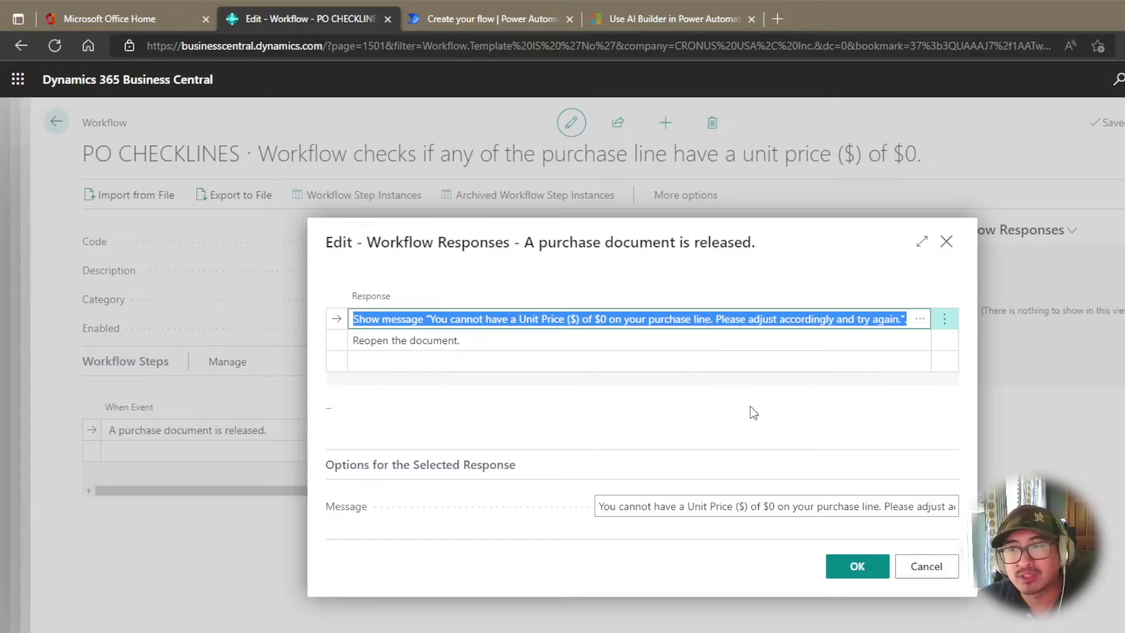
{"action": "left_click", "coordinate": [862, 569]}
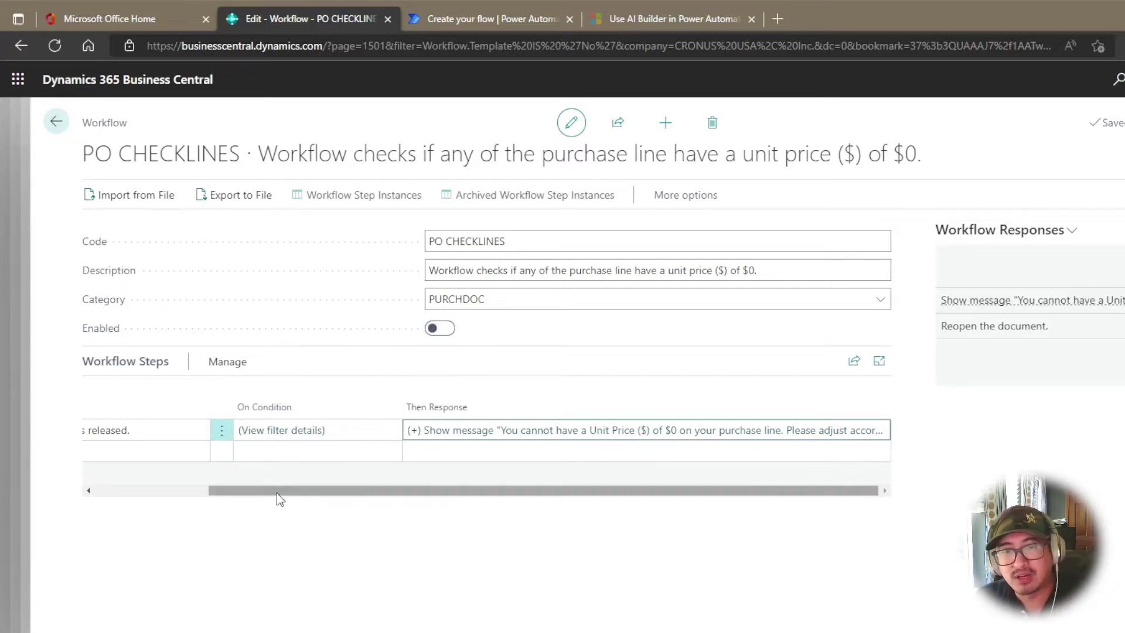
{"action": "left_click_drag", "start_coordinate": [278, 491], "coordinate": [165, 491]}
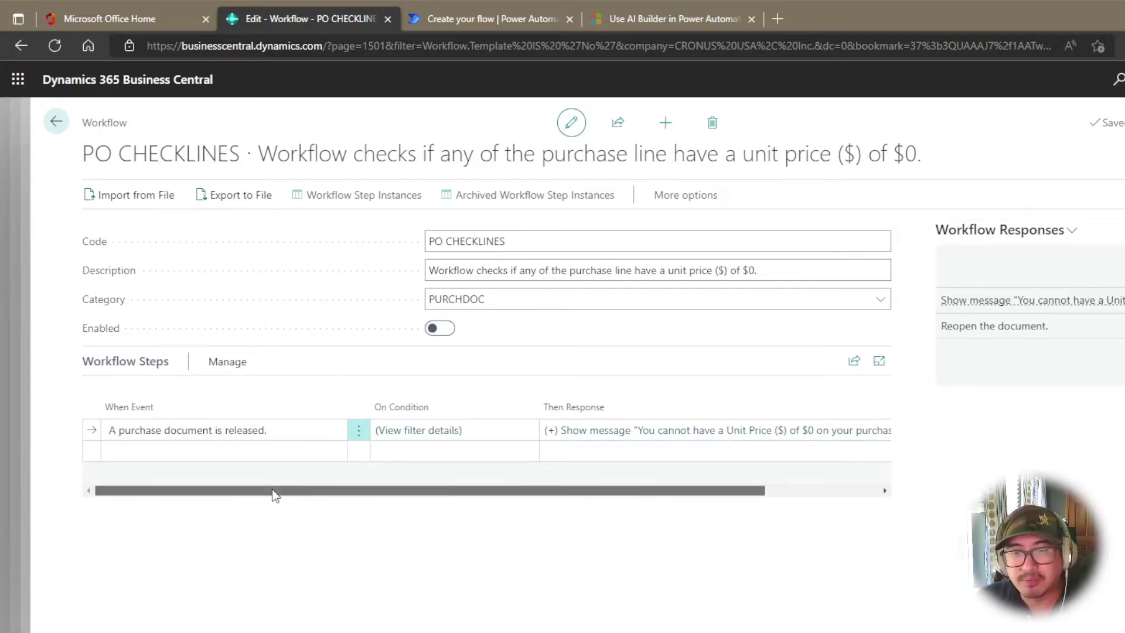
{"action": "left_click_drag", "start_coordinate": [273, 491], "coordinate": [565, 502]}
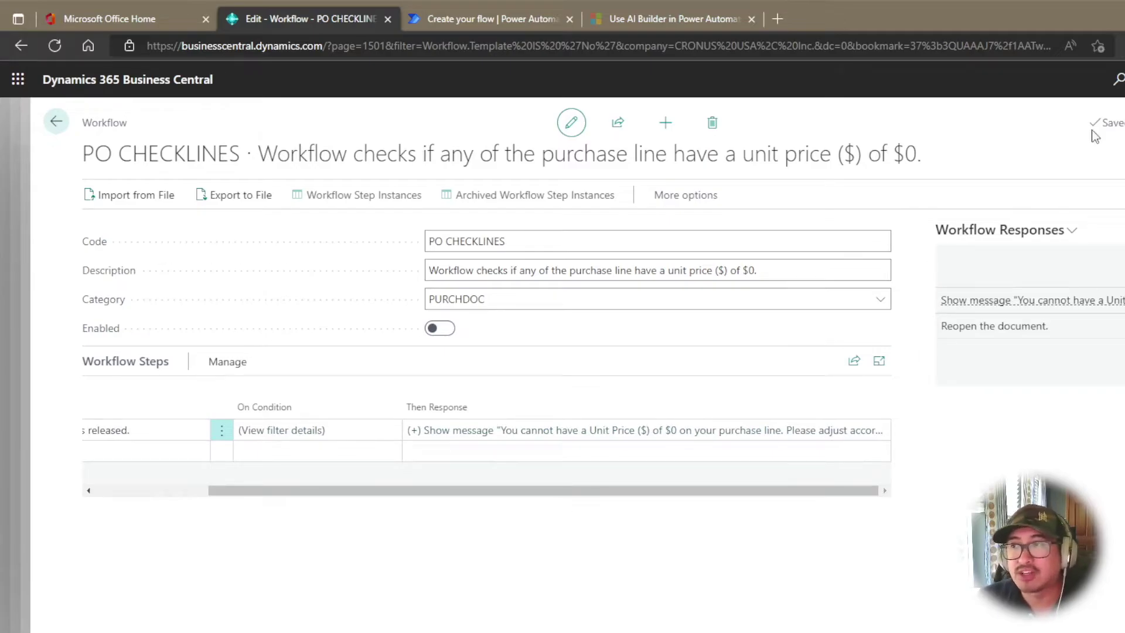
Find and open the Workflow Event/Response Combinations page and examine the responses supported for the event "A purchase document is released."
{"action": "left_click", "coordinate": [1118, 82]}
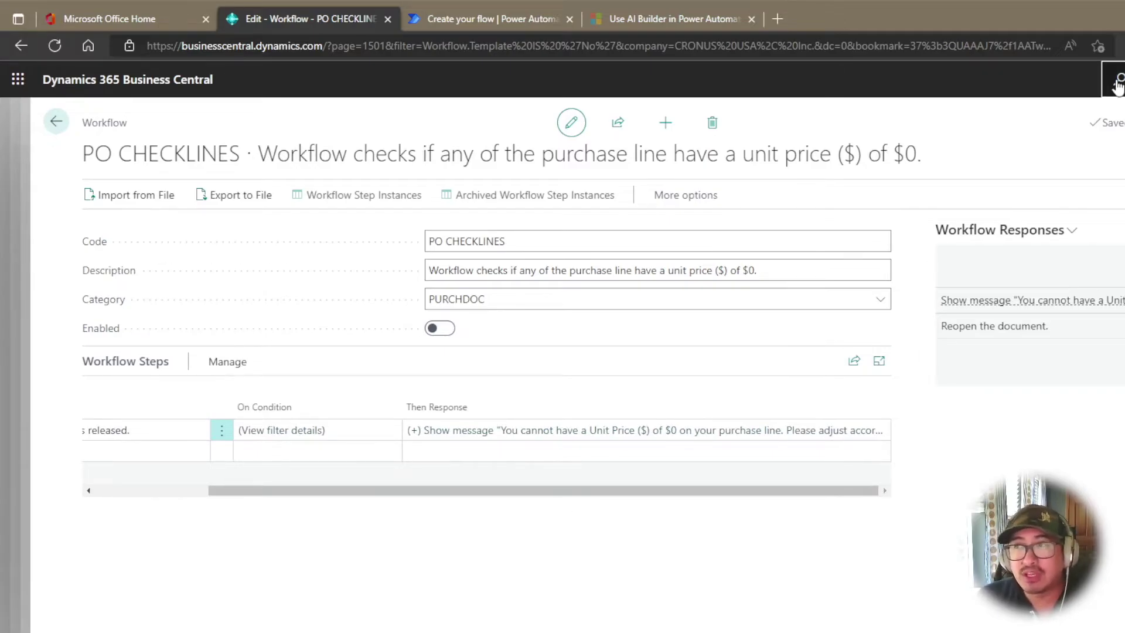
{"action": "type", "text": "workflow"}
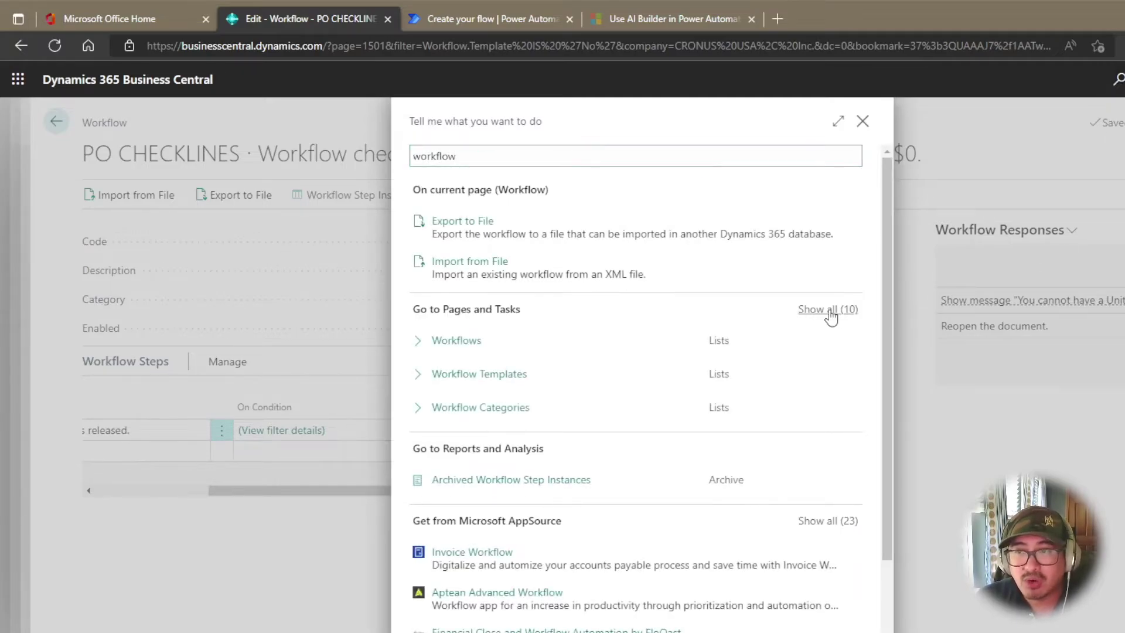
{"action": "left_click", "coordinate": [828, 311]}
{"action": "scroll", "coordinate": [721, 392], "scroll_direction": "down", "scroll_amount": 1}
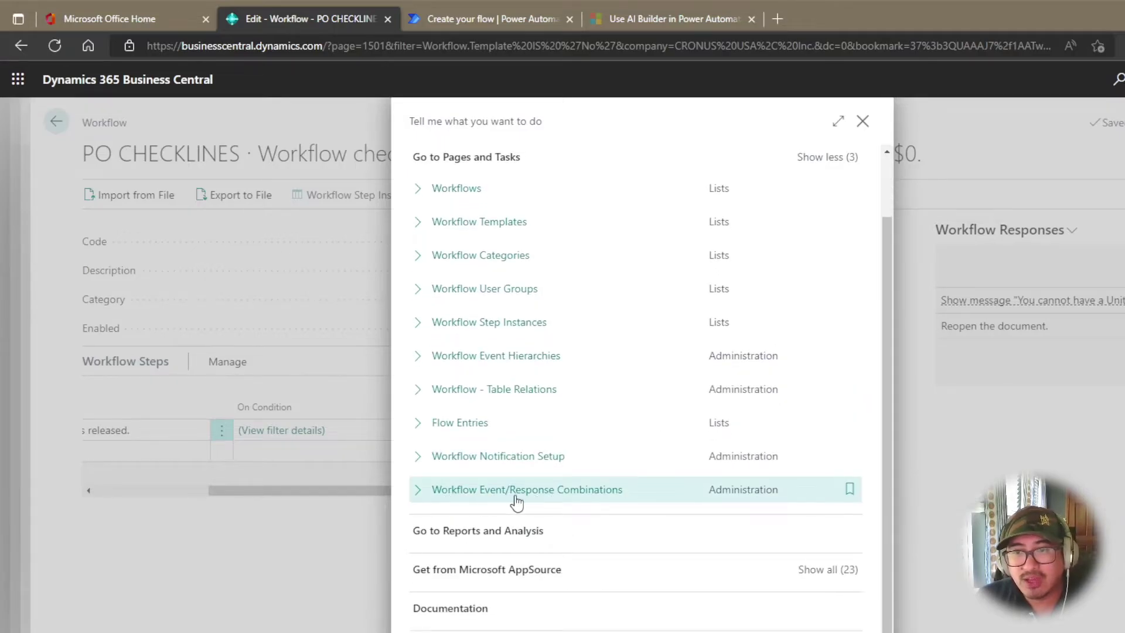
{"action": "left_click", "coordinate": [580, 502]}
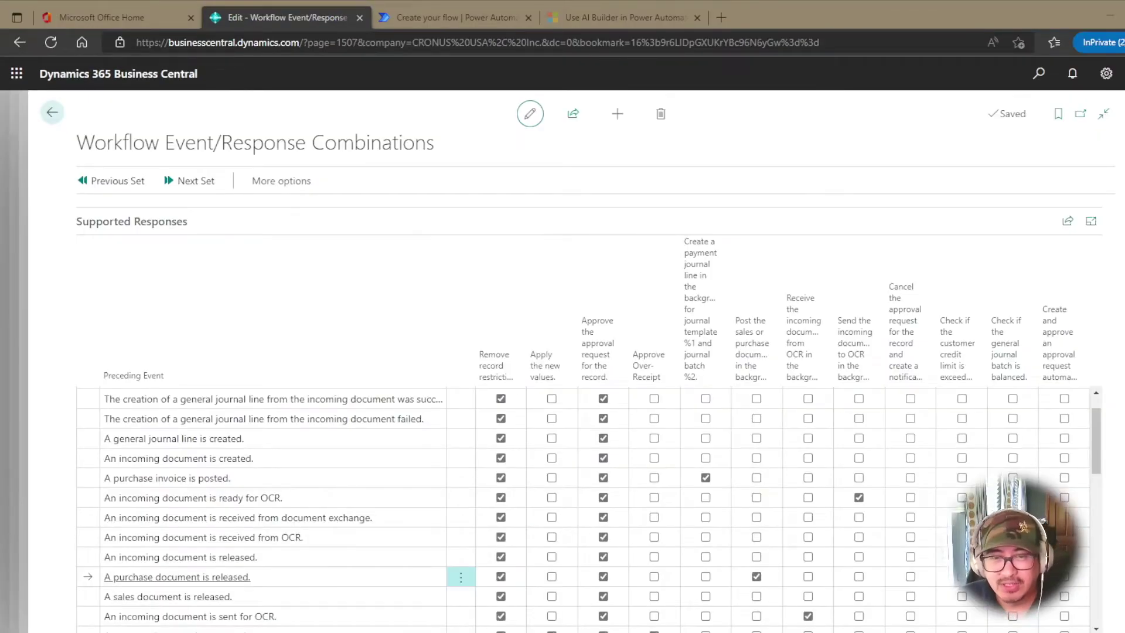
{"action": "scroll", "coordinate": [276, 551], "scroll_direction": "down", "scroll_amount": 1}
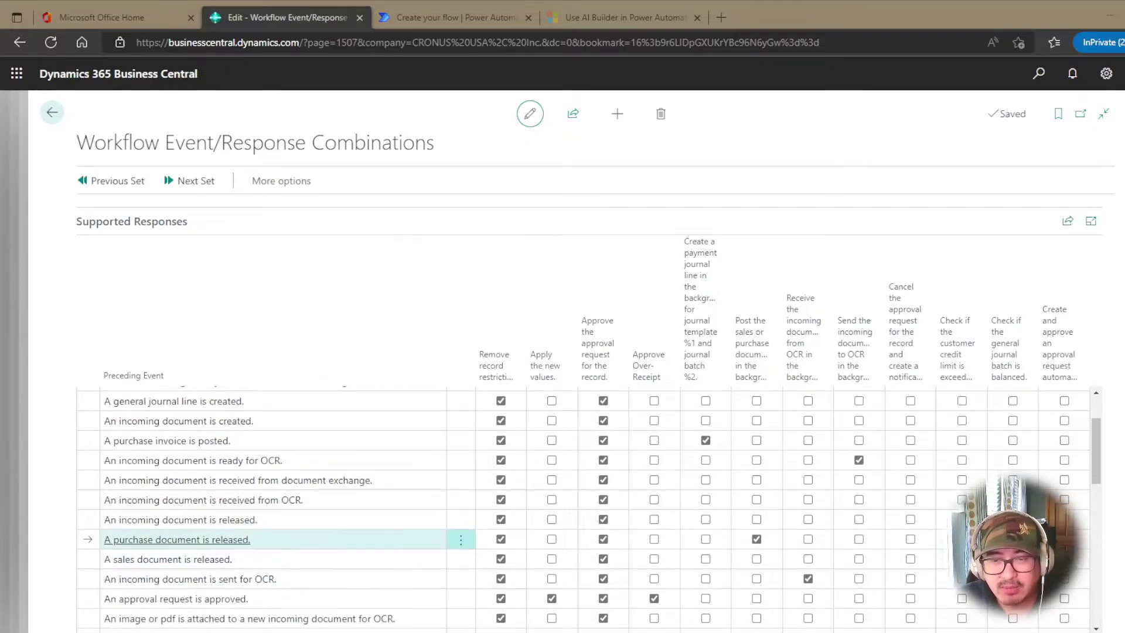
{"action": "scroll", "coordinate": [275, 538], "scroll_direction": "down", "scroll_amount": 1}
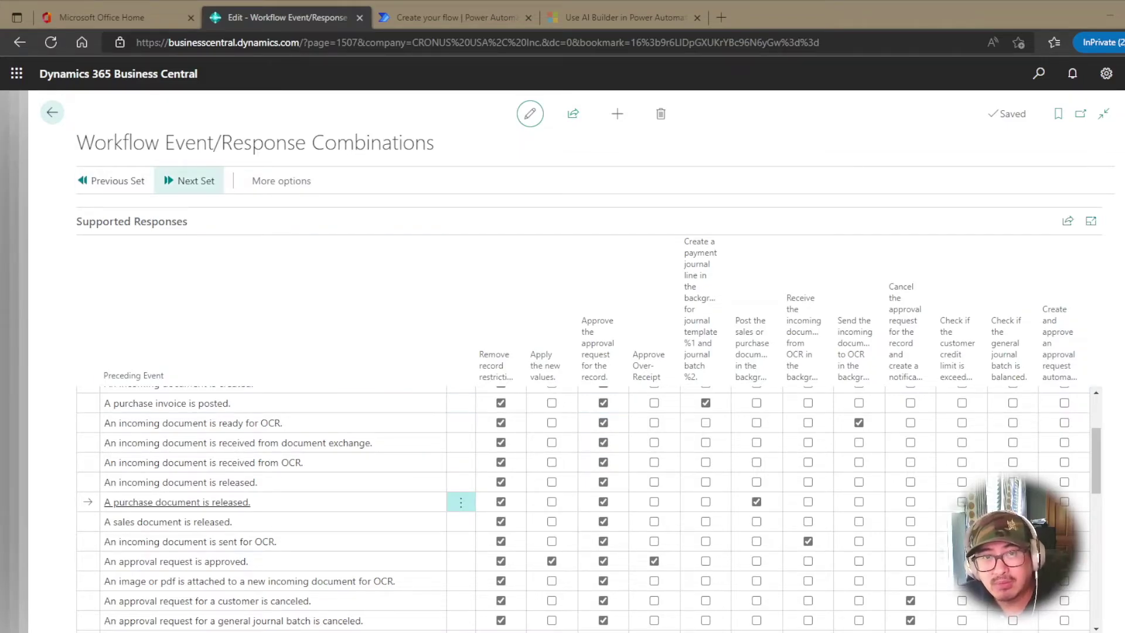
View the next set of supported event responses, and enable the PO CHECKLINES workflow
{"action": "left_click", "coordinate": [196, 182]}
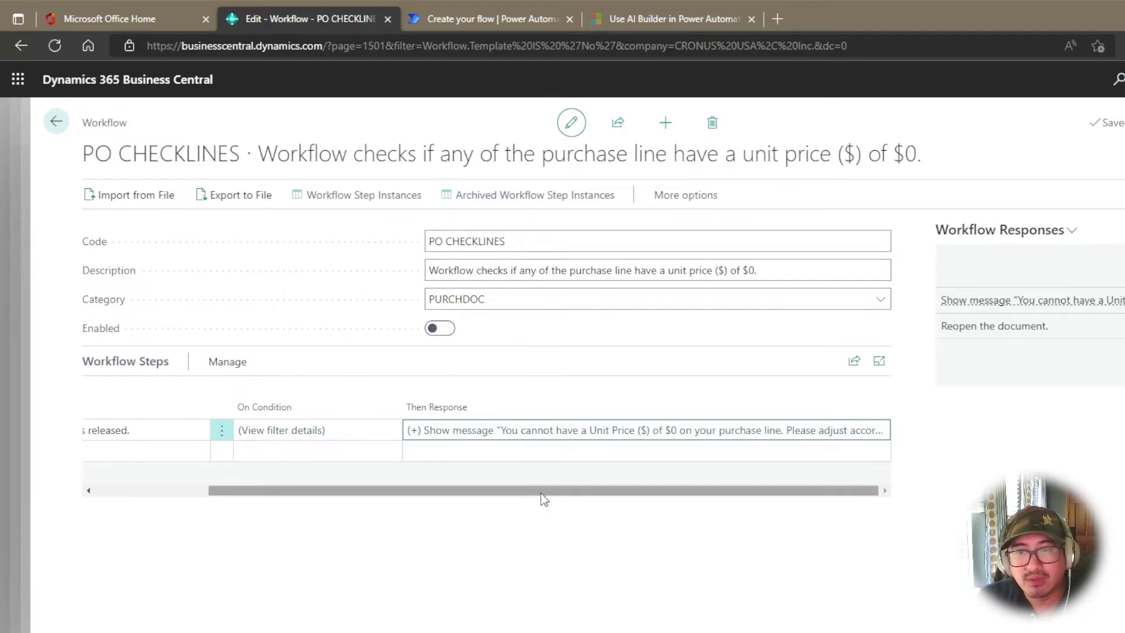
{"action": "left_click_drag", "start_coordinate": [540, 493], "coordinate": [268, 493]}
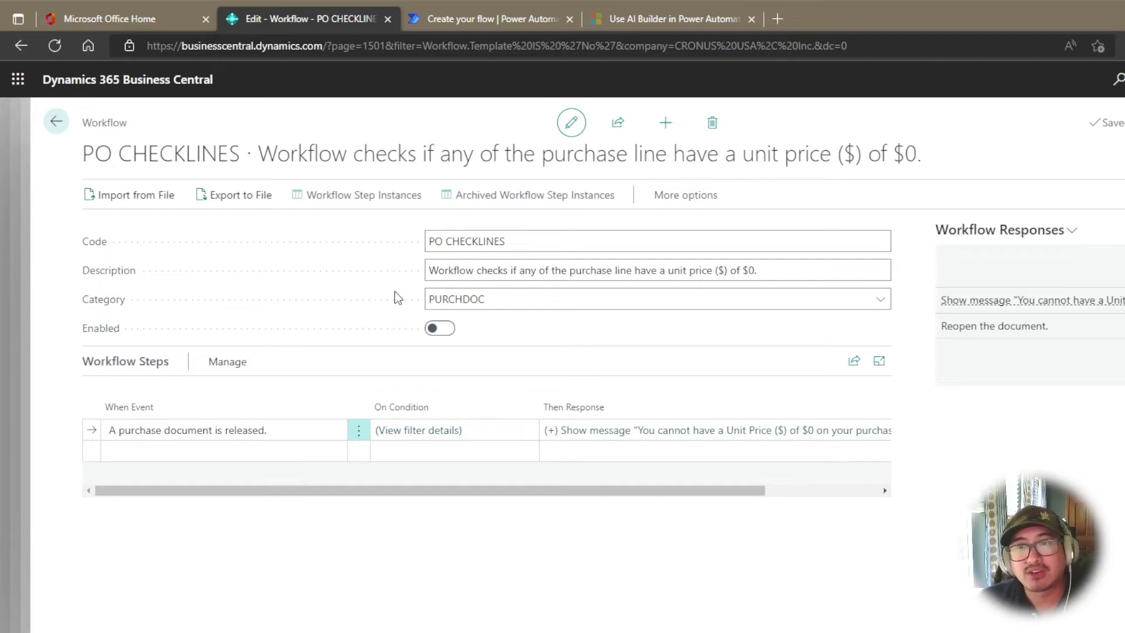
{"action": "left_click", "coordinate": [444, 334]}
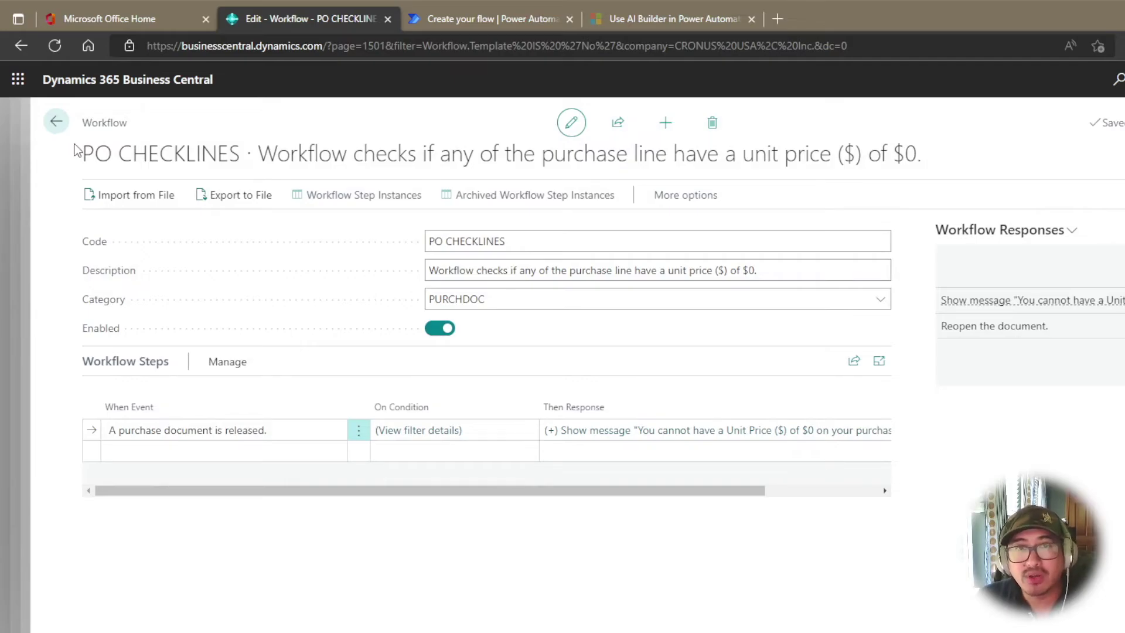
Open the Nod Publishers purchase order with the amount of 150.30 and examine the Unit Price ($) on its item line
{"action": "left_click", "coordinate": [56, 124]}
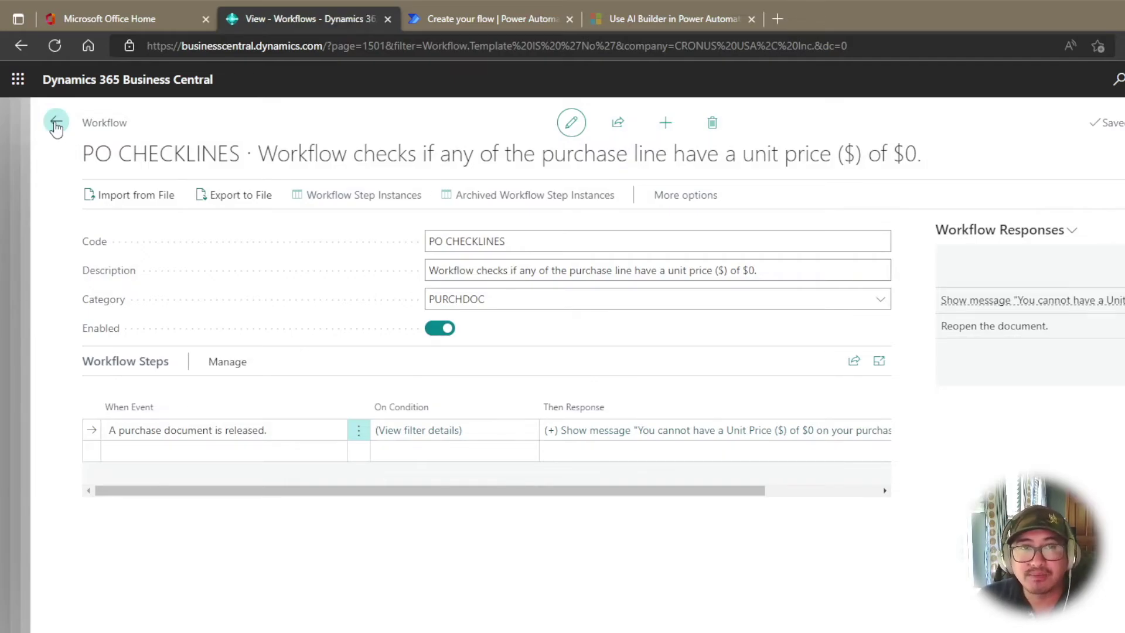
{"action": "left_click", "coordinate": [299, 122]}
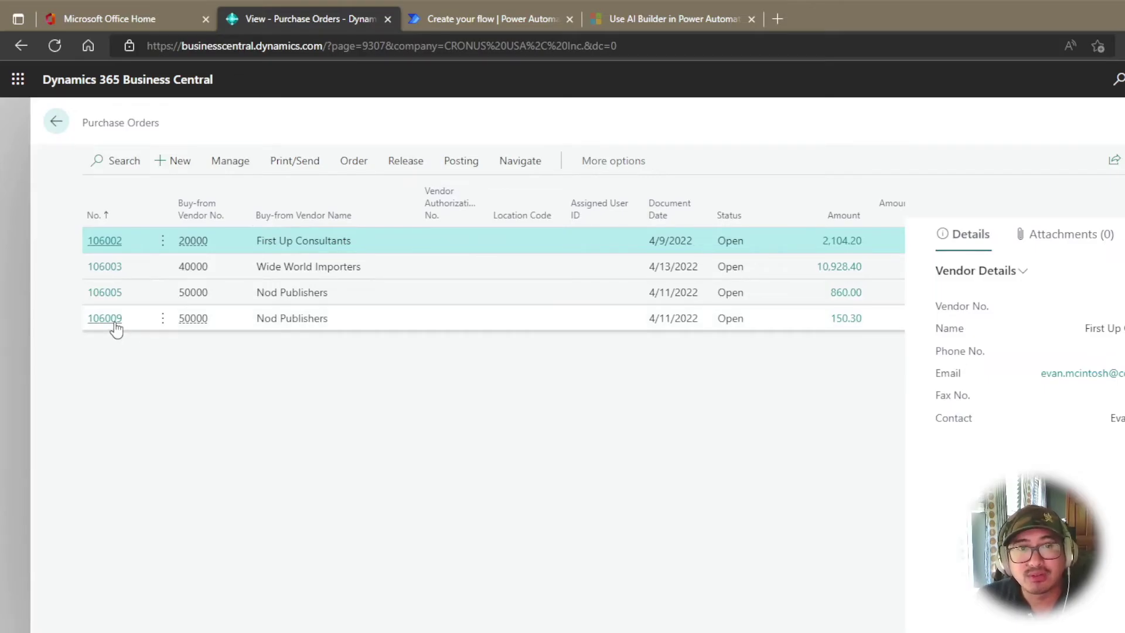
{"action": "left_click", "coordinate": [114, 321]}
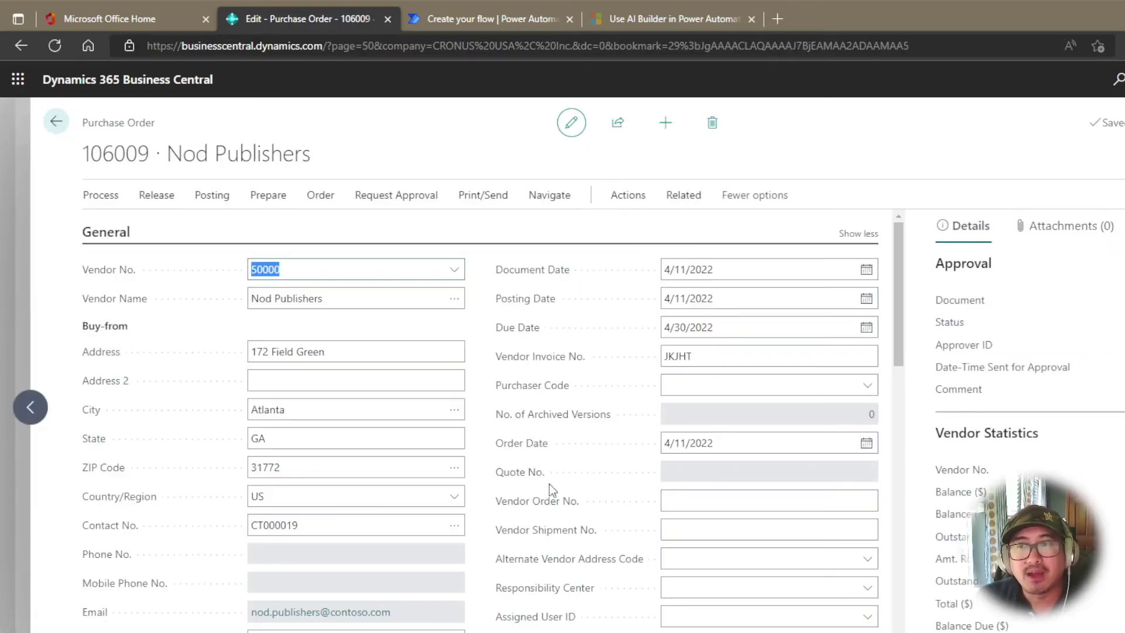
{"action": "scroll", "coordinate": [551, 495], "scroll_direction": "down", "scroll_amount": 3}
{"action": "scroll", "coordinate": [550, 493], "scroll_direction": "down", "scroll_amount": 3}
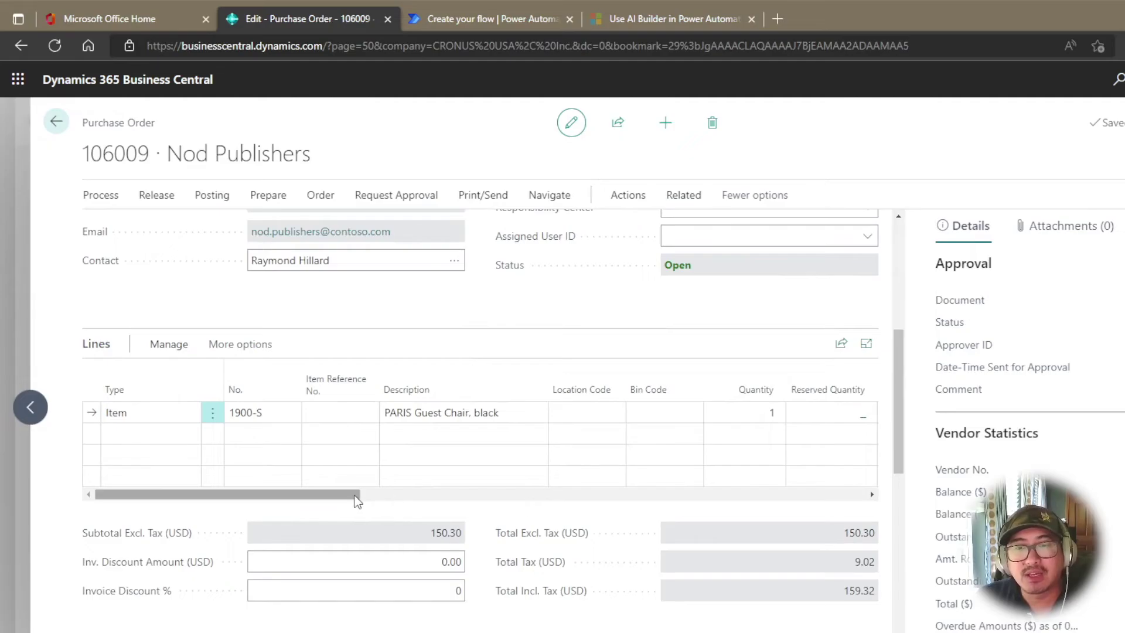
{"action": "left_click_drag", "start_coordinate": [355, 497], "coordinate": [489, 497]}
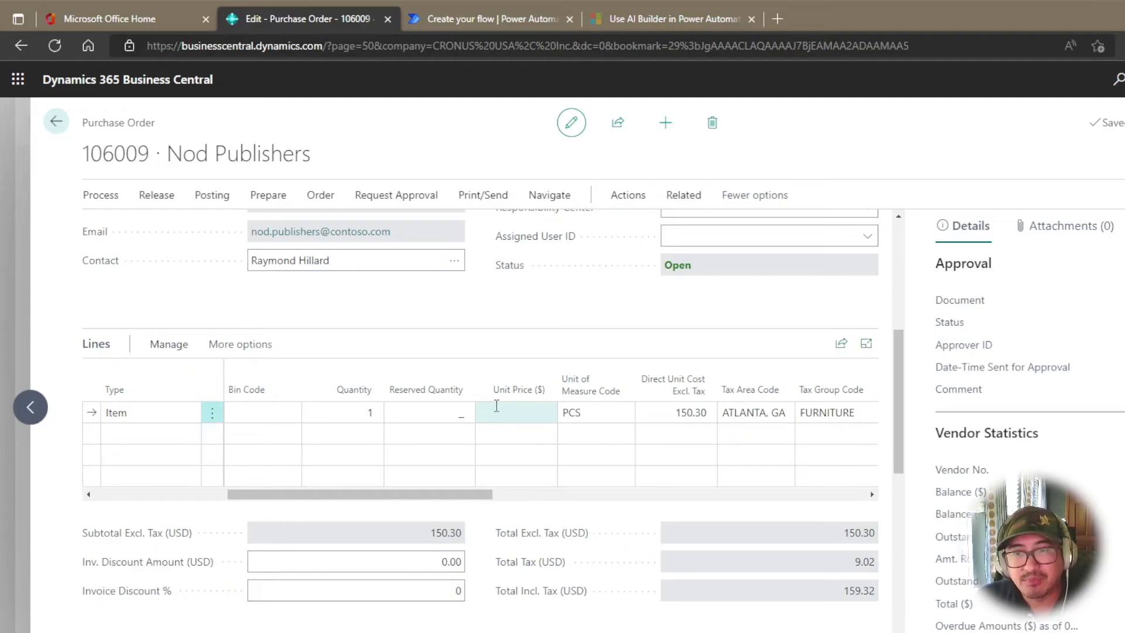
Try to release the purchase order with a zero unit price, dismiss the workflow message and check the order's Status
{"action": "left_click", "coordinate": [156, 195]}
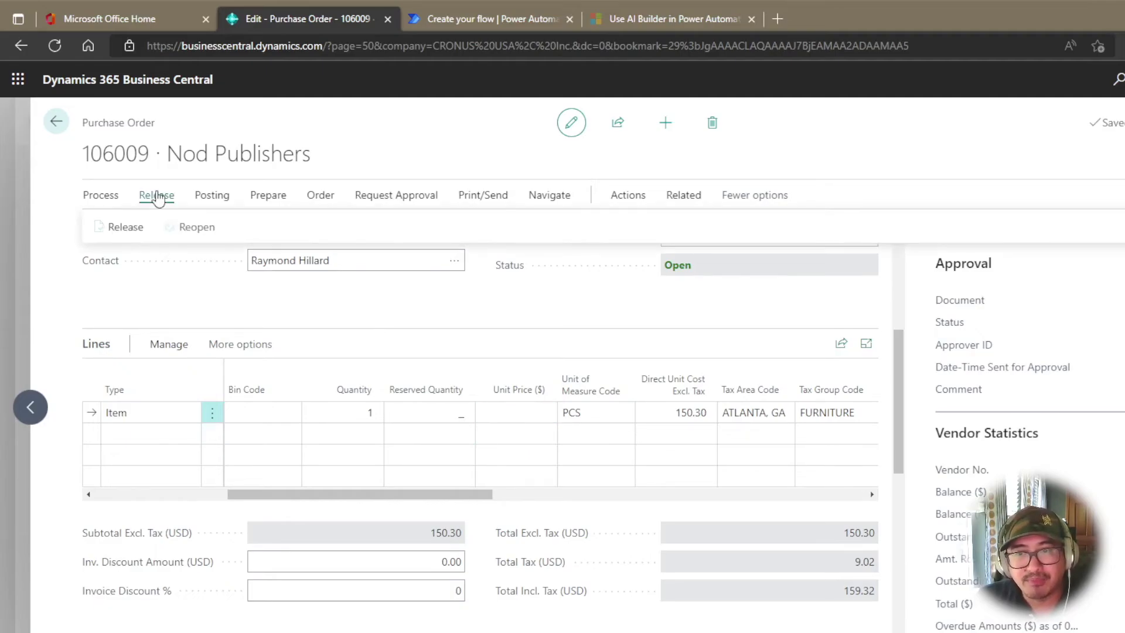
{"action": "left_click", "coordinate": [123, 227]}
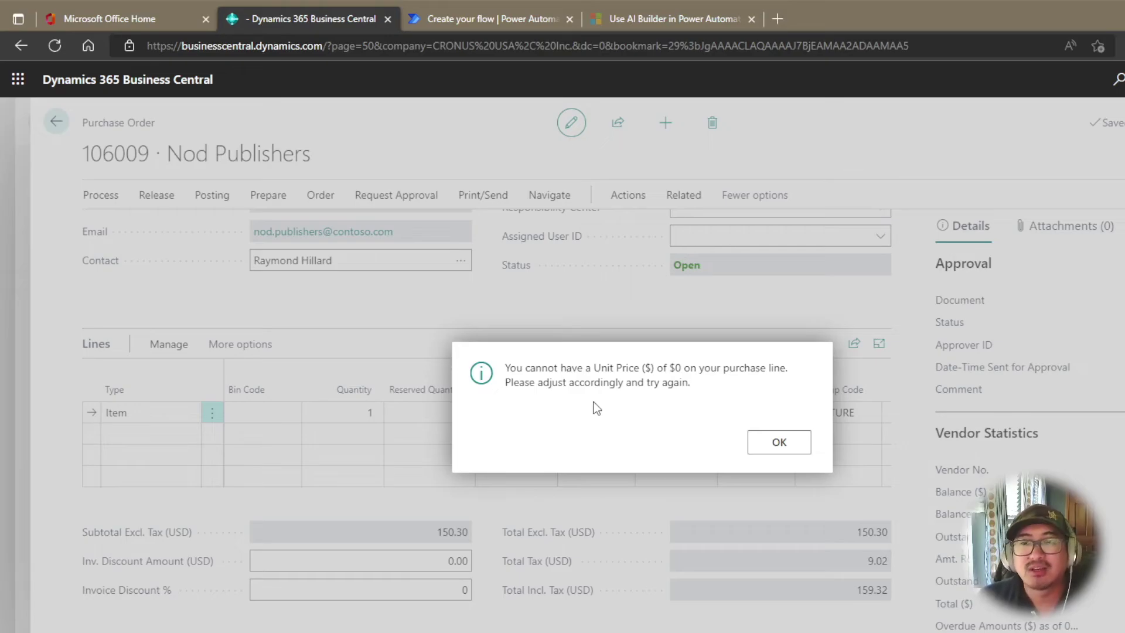
{"action": "left_click", "coordinate": [779, 441]}
{"action": "left_click_drag", "start_coordinate": [677, 269], "coordinate": [663, 267]}
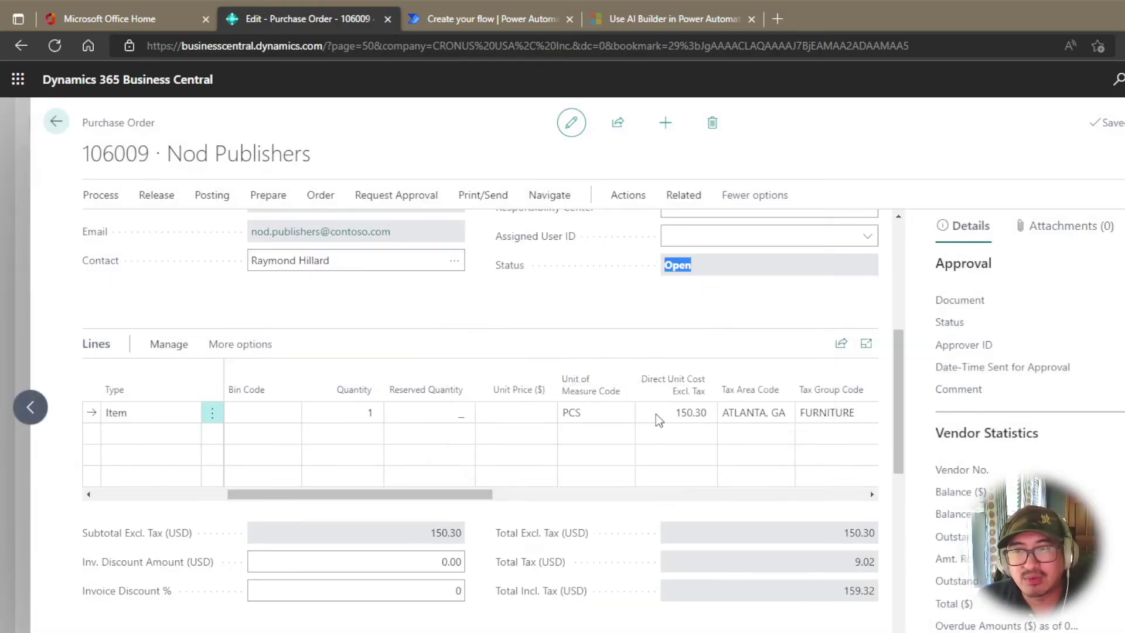
Set the item line's Unit Price ($) to 192.80 and release the purchase order, checking its Status
{"action": "left_click", "coordinate": [521, 415]}
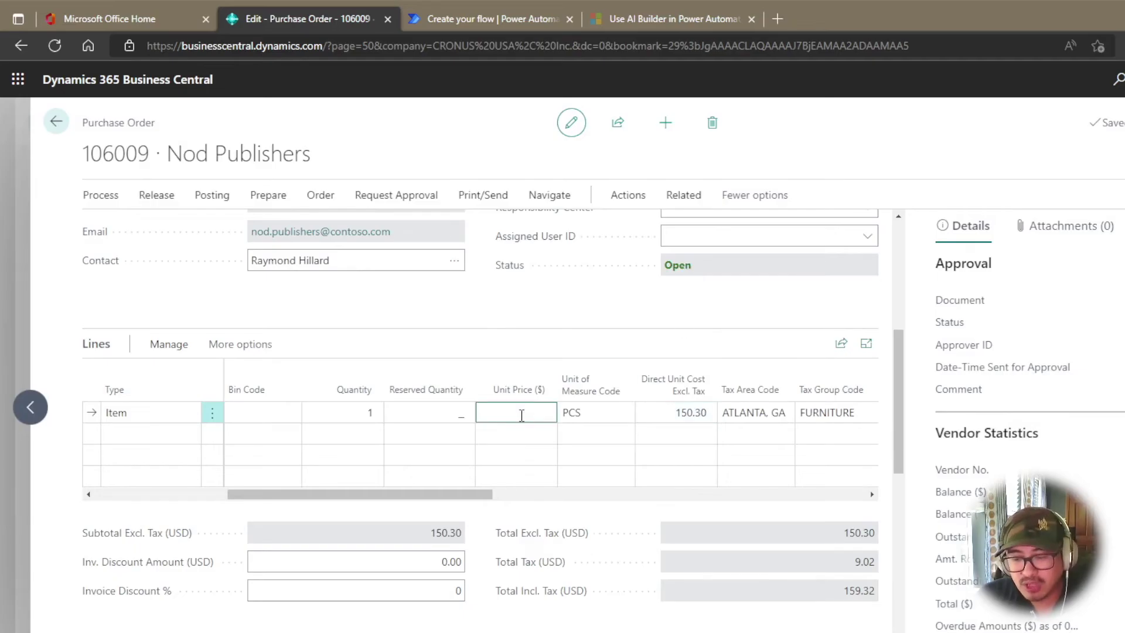
{"action": "type", "text": "192.80"}
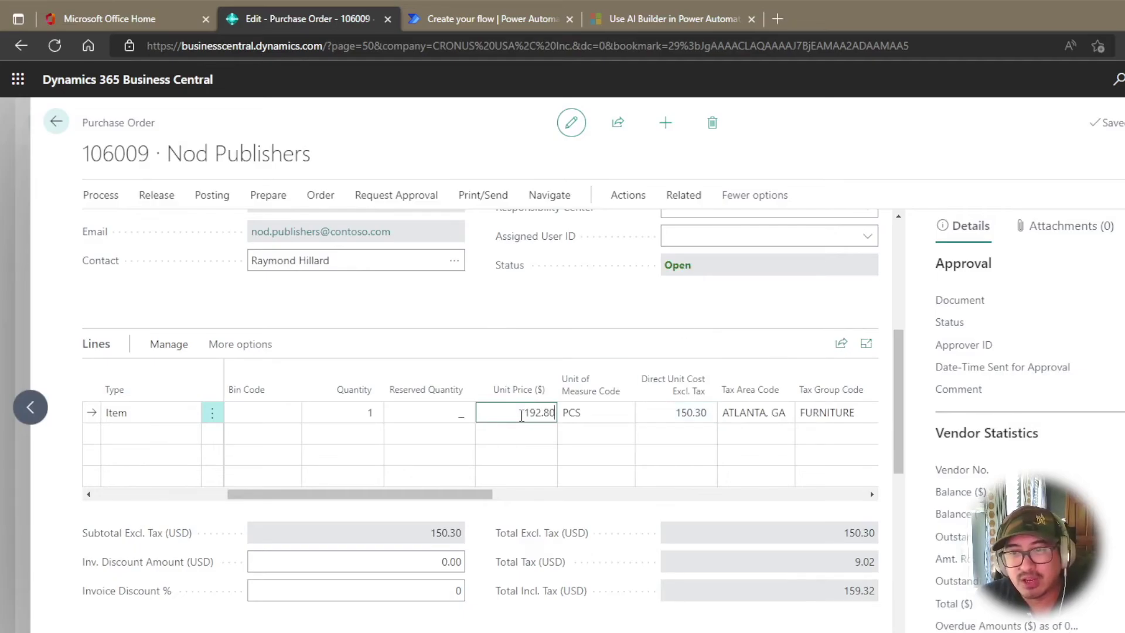
{"action": "key", "text": "Tab"}
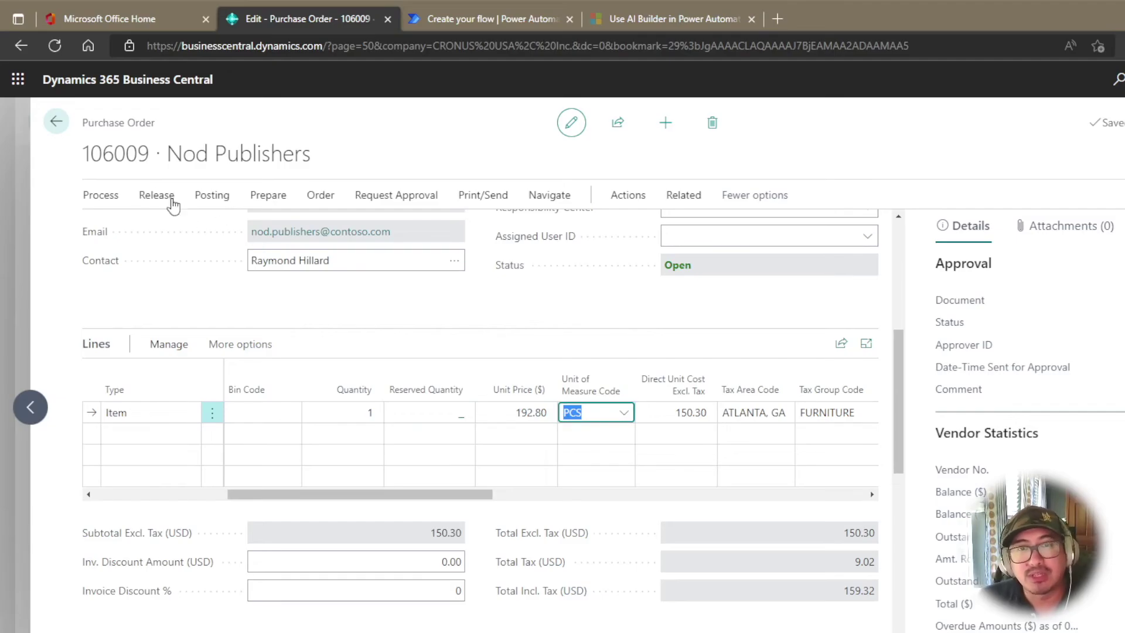
{"action": "left_click", "coordinate": [142, 197]}
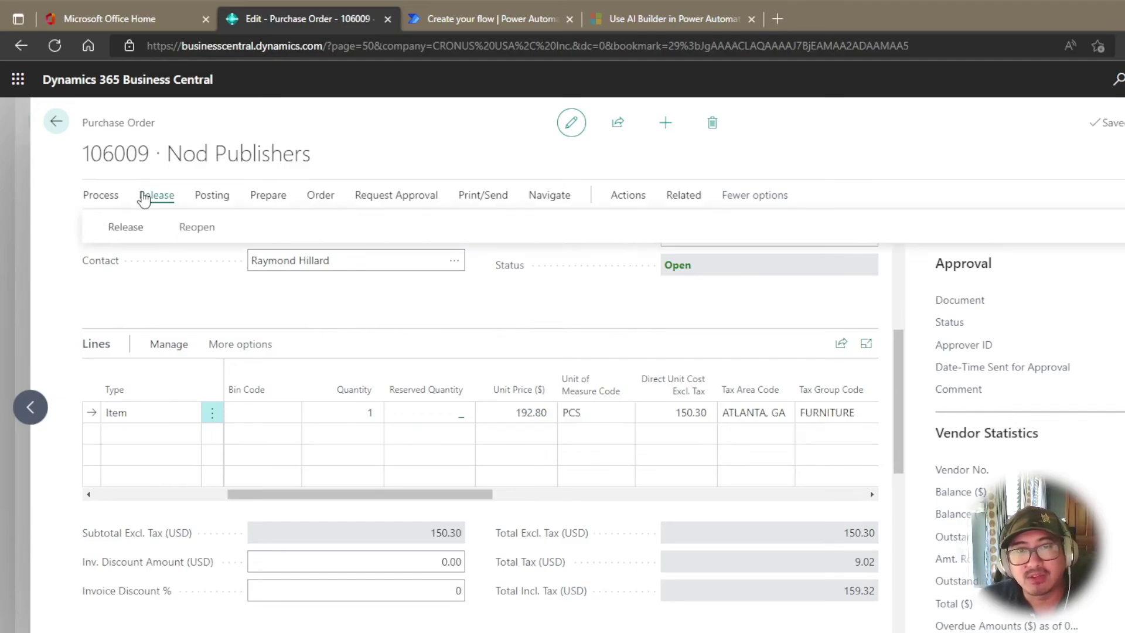
{"action": "left_click", "coordinate": [120, 228]}
{"action": "left_click_drag", "start_coordinate": [729, 270], "coordinate": [638, 264]}
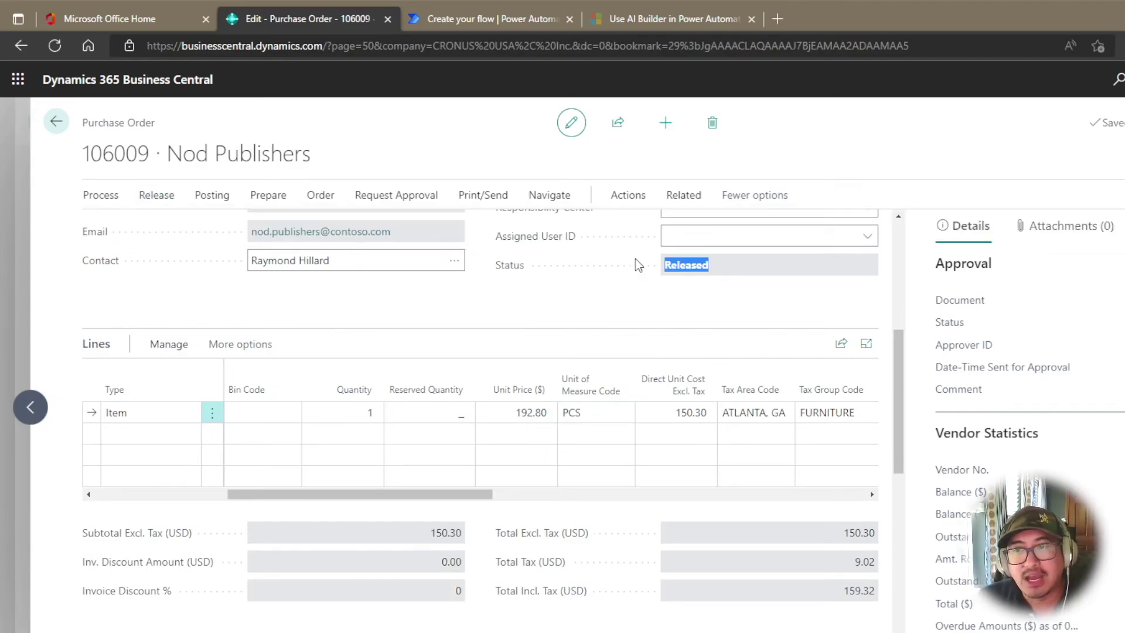
{"action": "left_click", "coordinate": [601, 318]}
Reopen the purchase order and set the item line's Unit Price ($) to 0.00
{"action": "left_click", "coordinate": [164, 198]}
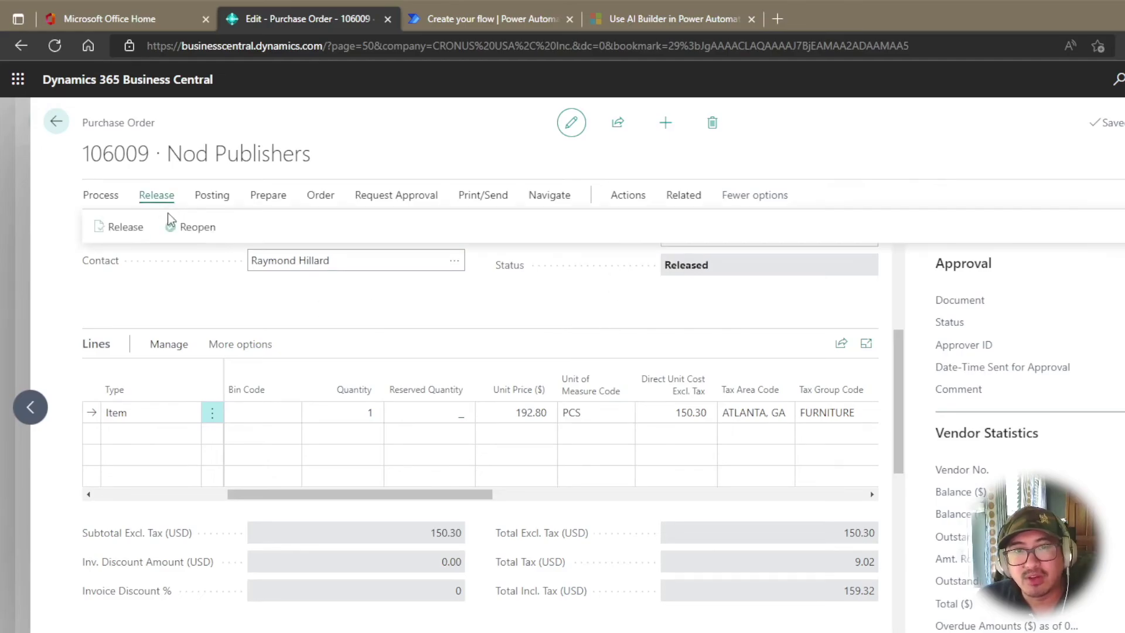
{"action": "left_click", "coordinate": [190, 227]}
{"action": "left_click", "coordinate": [485, 411]}
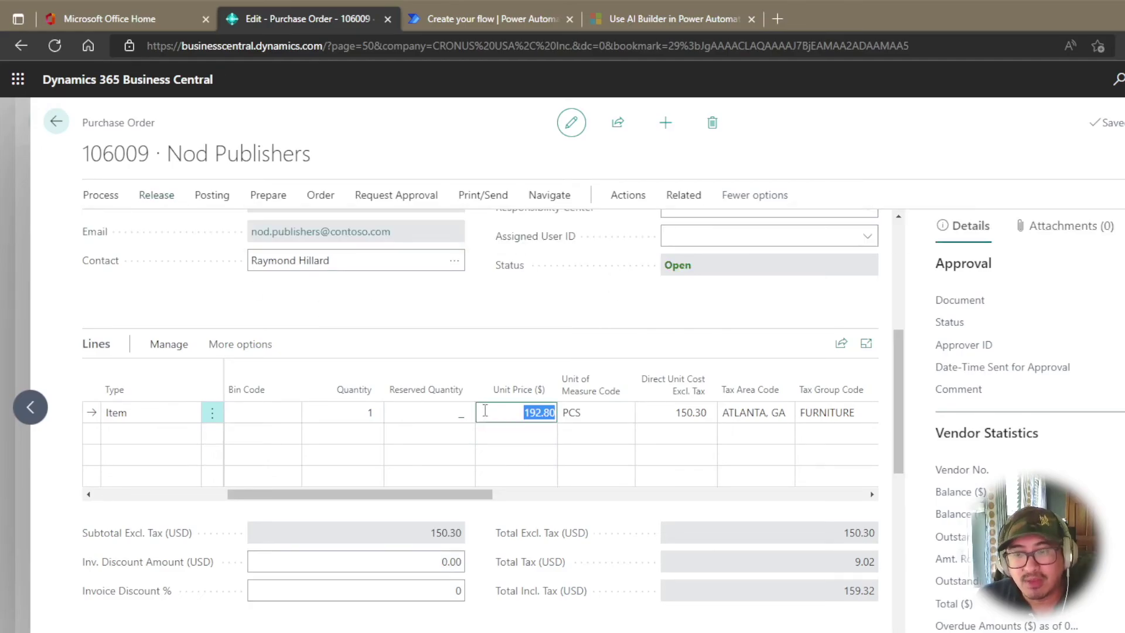
{"action": "type", "text": "0.00"}
{"action": "key", "text": "Tab"}
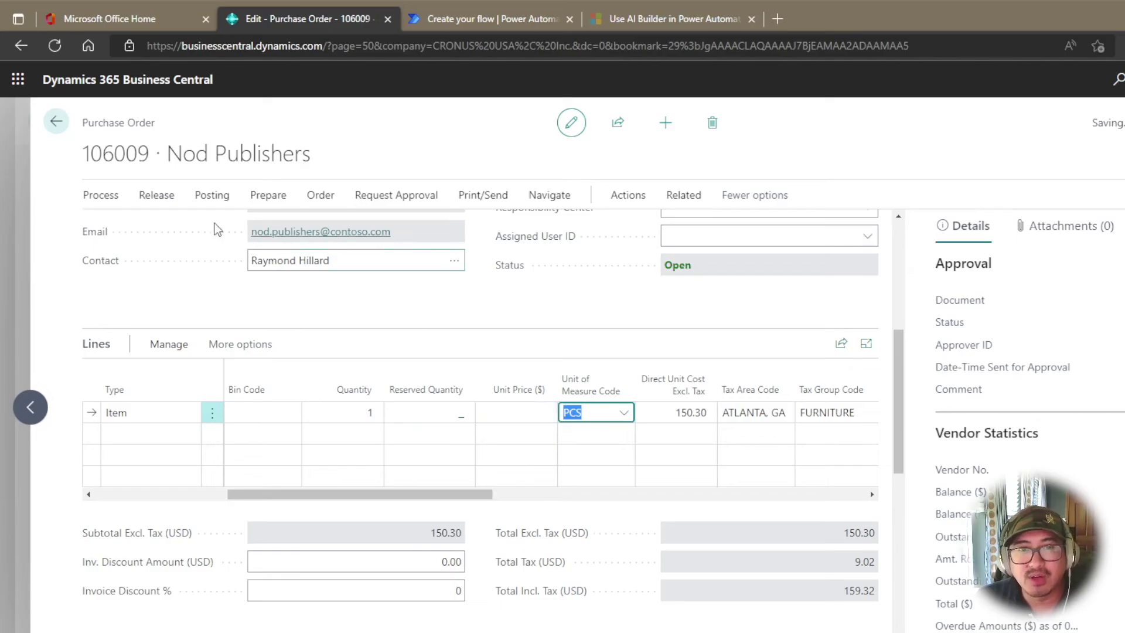
Try to release the purchase order again with the zero unit price and dismiss the workflow message
{"action": "left_click", "coordinate": [149, 197]}
{"action": "left_click", "coordinate": [126, 228]}
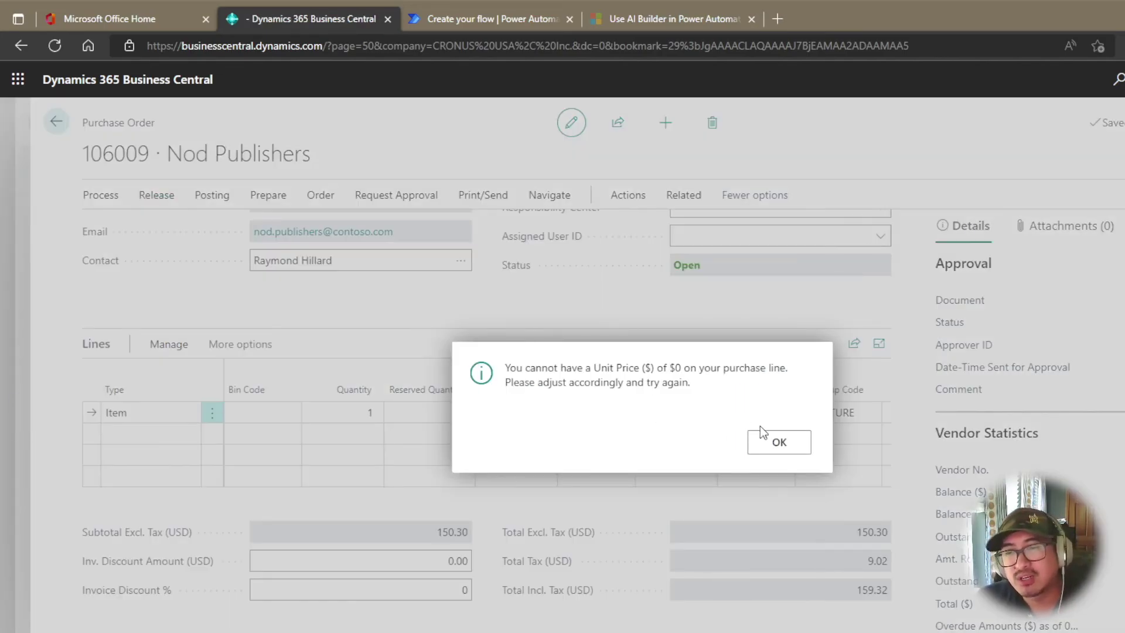
{"action": "left_click", "coordinate": [767, 439]}
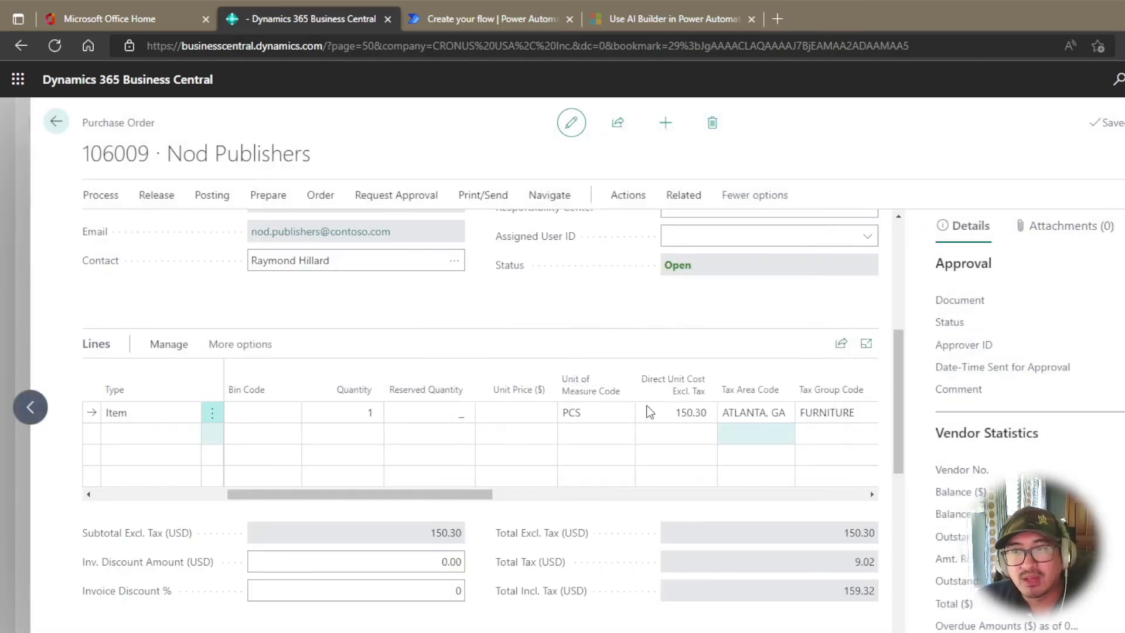